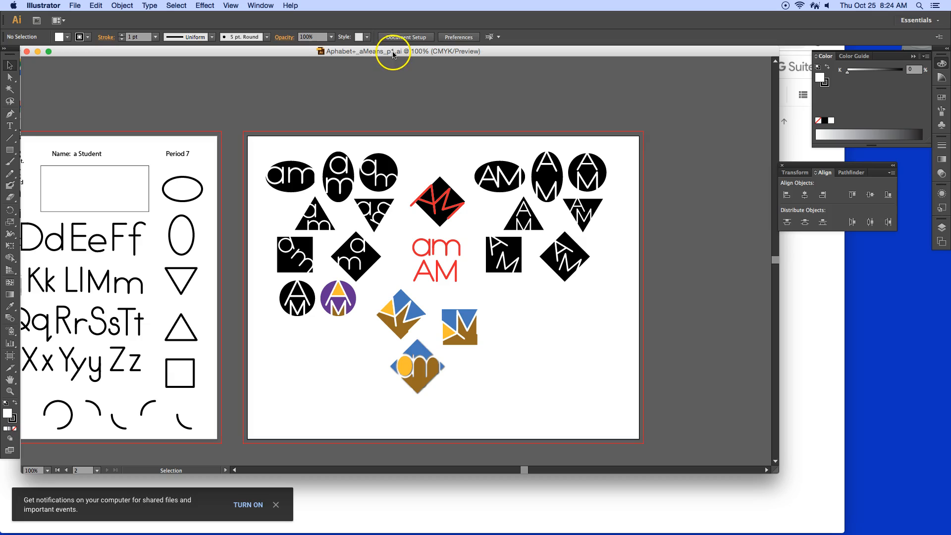
Step: Save a copy of the document to the Desktop in Illustrator format, replacing "Aphabet+" in the file name with "logo"
{"action": "left_click", "coordinate": [75, 5]}
{"action": "left_click", "coordinate": [93, 92]}
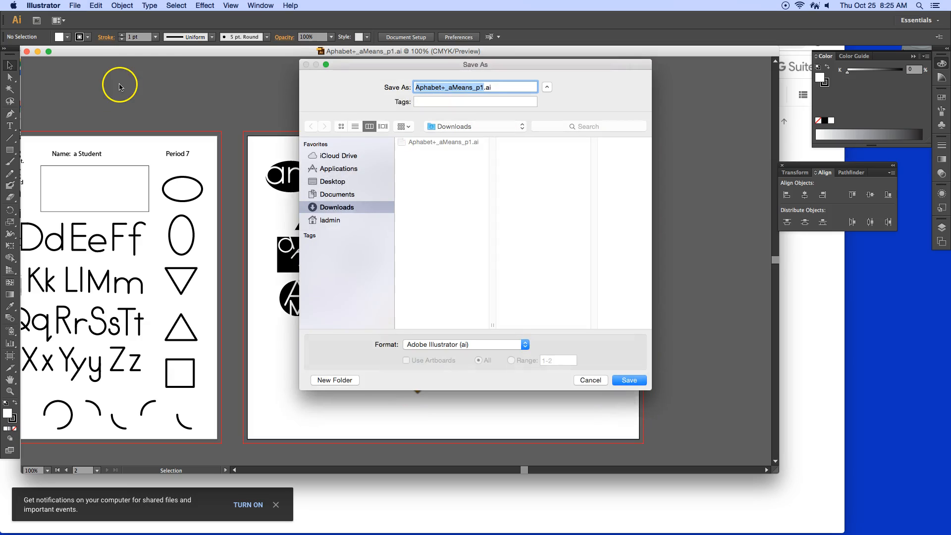
{"action": "left_click", "coordinate": [444, 87]}
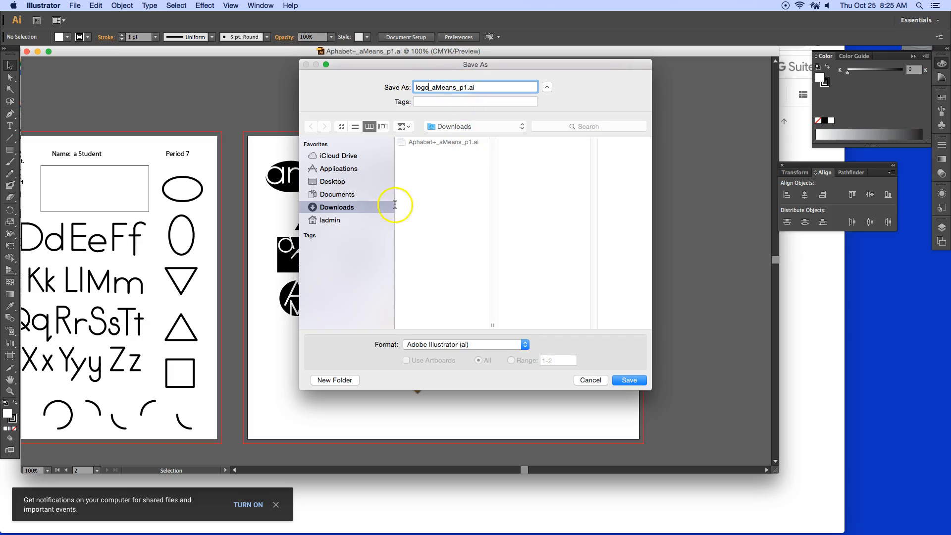
{"action": "left_click", "coordinate": [335, 183]}
{"action": "left_click", "coordinate": [637, 380]}
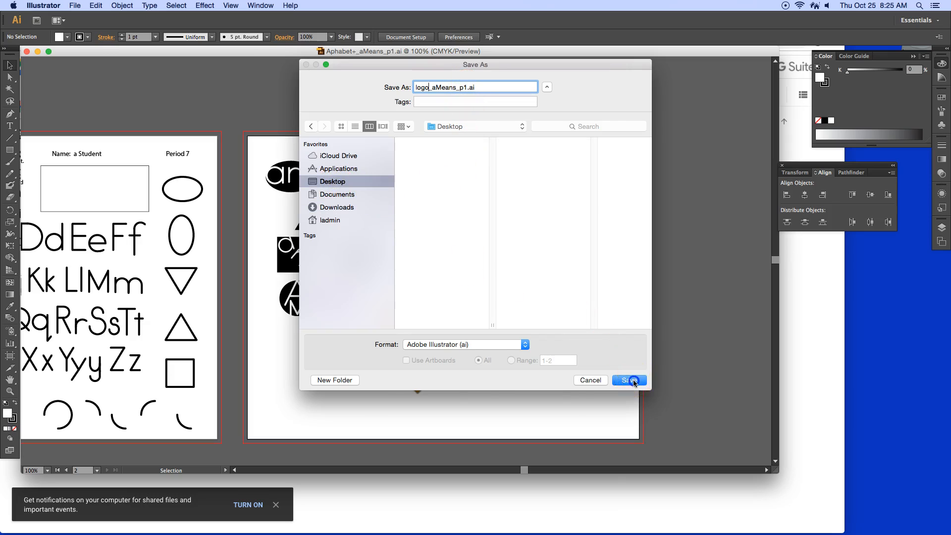
{"action": "left_click", "coordinate": [568, 412]}
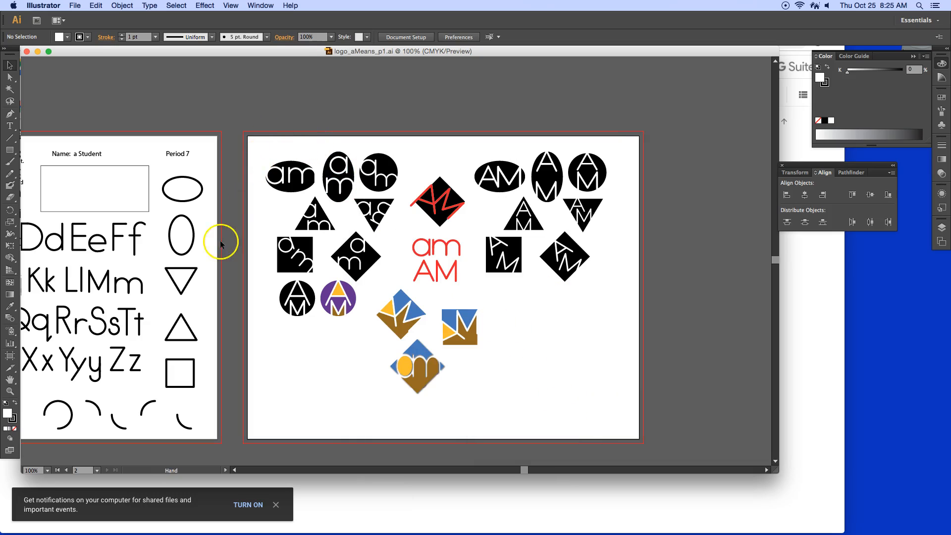
Step: Examine the alphabet sheet and the logo variations in both outline and preview display
{"action": "left_click_drag", "start_coordinate": [223, 238], "coordinate": [413, 215]}
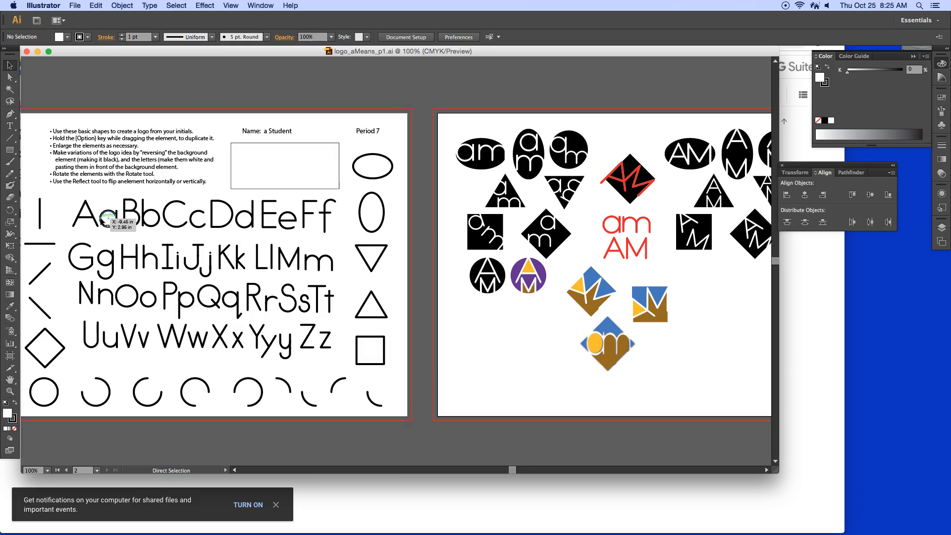
{"action": "key", "text": "super+y"}
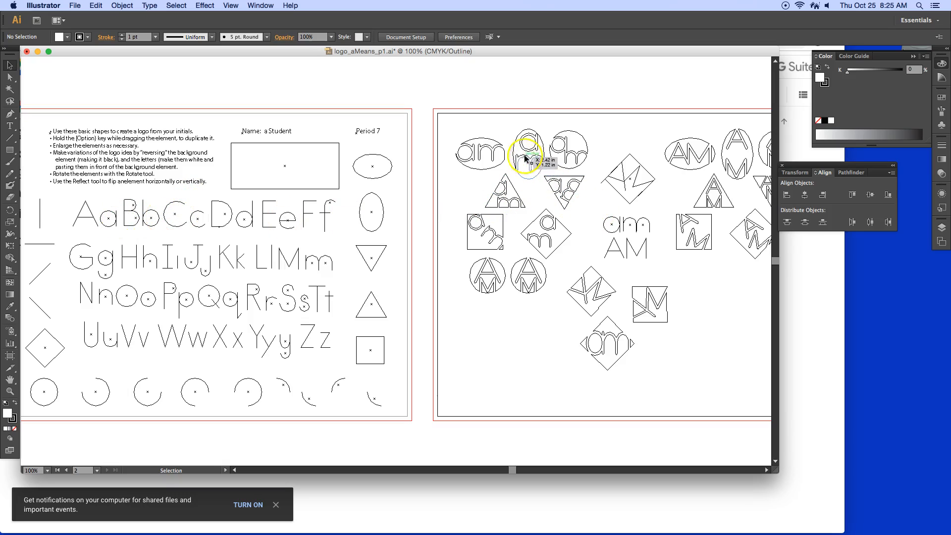
{"action": "key", "text": "super+space"}
{"action": "left_click_drag", "start_coordinate": [455, 108], "coordinate": [738, 327]}
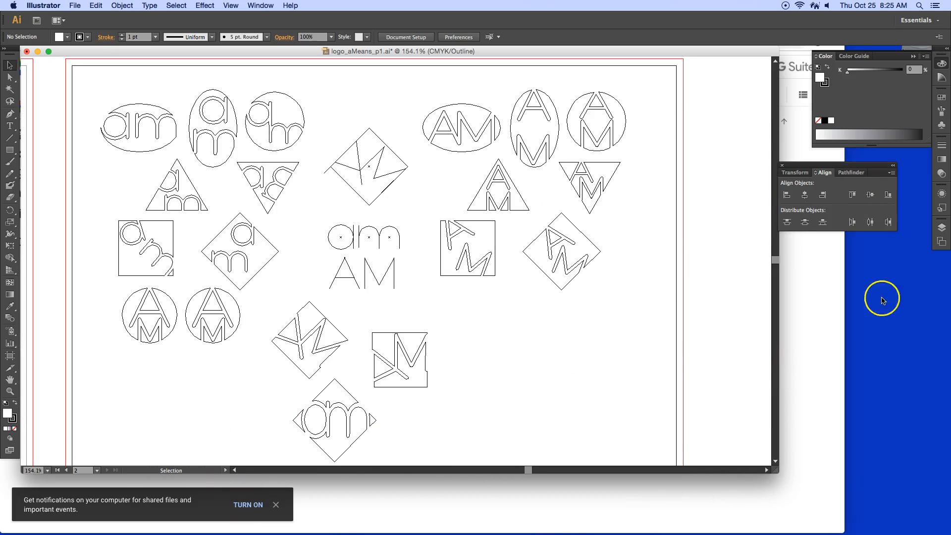
{"action": "left_click", "coordinate": [48, 52]}
{"action": "left_click_drag", "start_coordinate": [291, 208], "coordinate": [400, 225]}
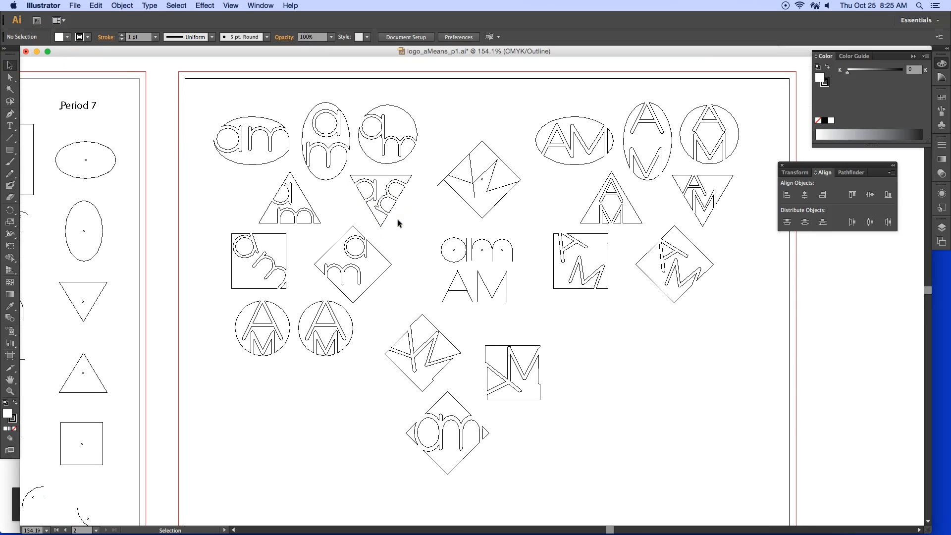
{"action": "key", "text": "super+y"}
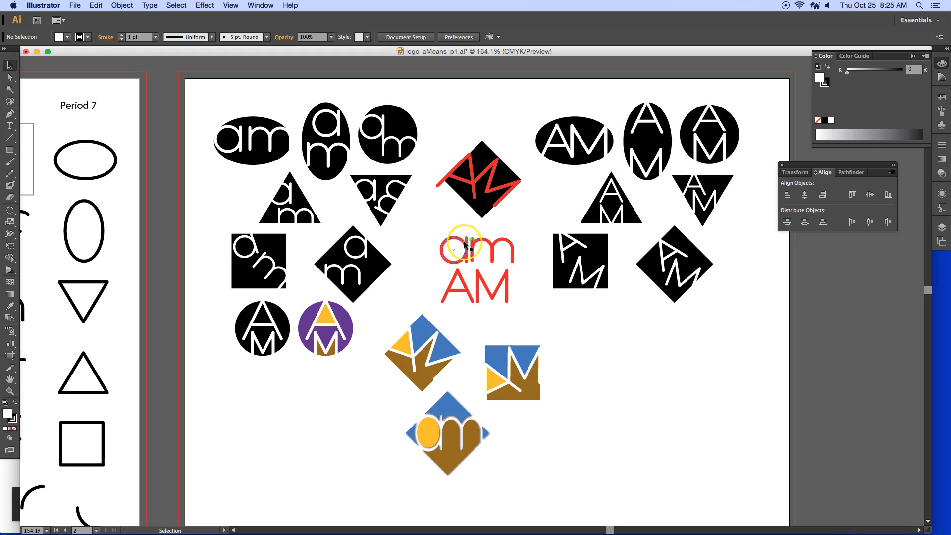
Step: Expand the strokes of the red lowercase "am" group into filled shapes while working in outline display
{"action": "left_click", "coordinate": [518, 260]}
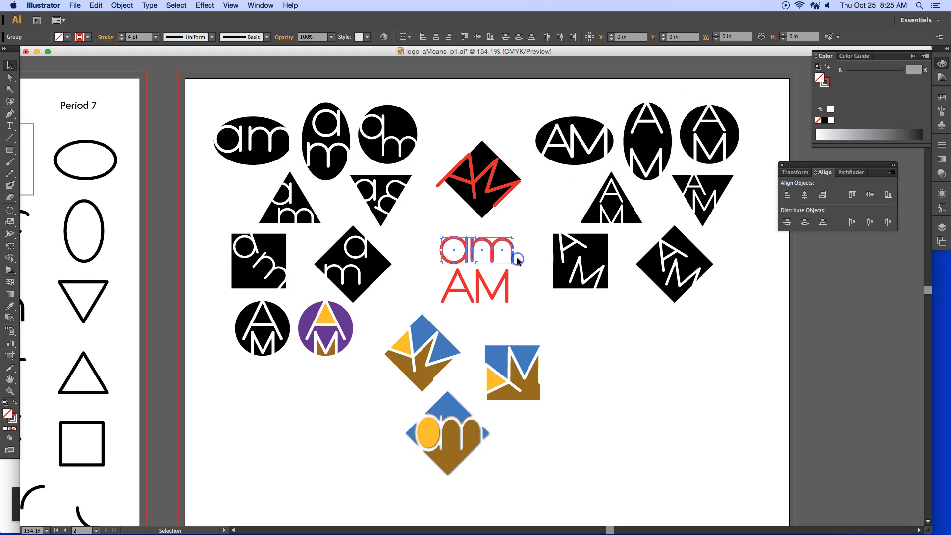
{"action": "key", "text": "super+y"}
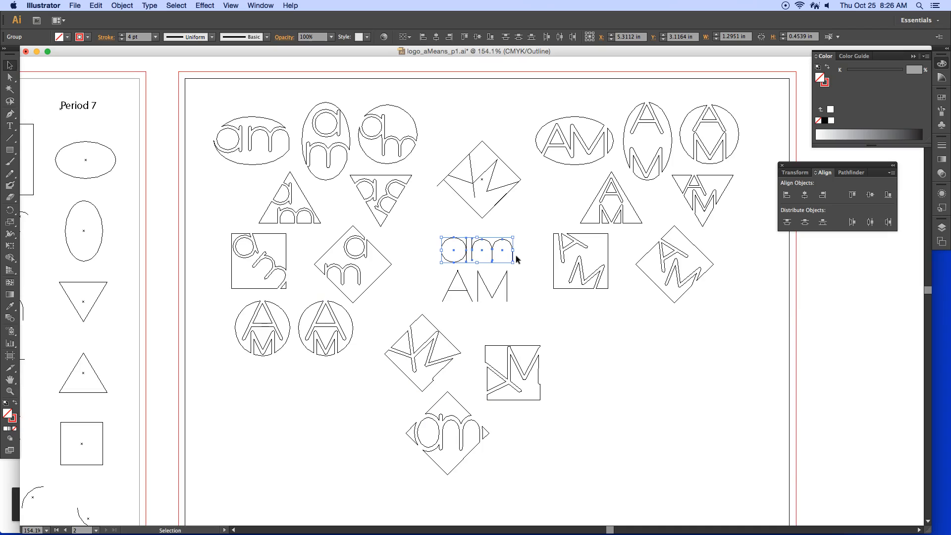
{"action": "left_click", "coordinate": [122, 6]}
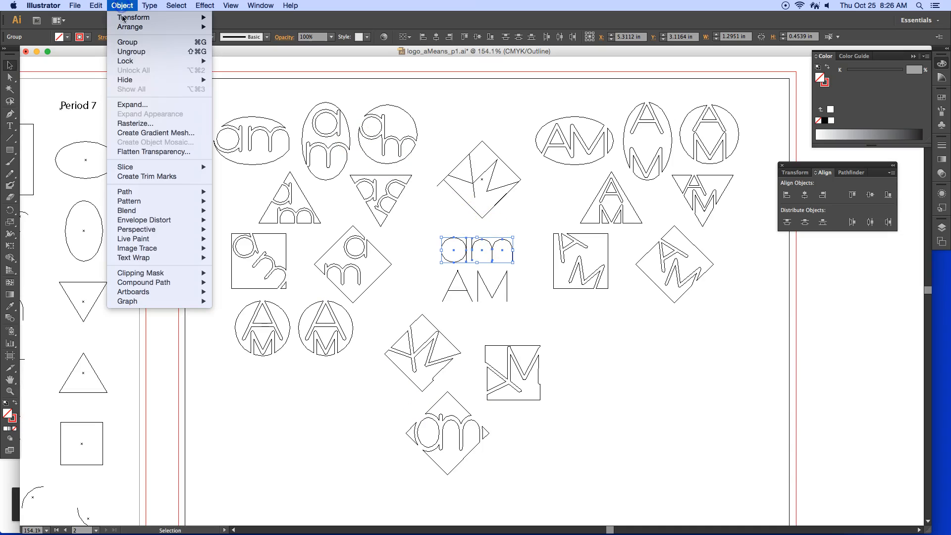
{"action": "left_click", "coordinate": [132, 100]}
{"action": "left_click", "coordinate": [496, 326]}
{"action": "left_click", "coordinate": [408, 276]}
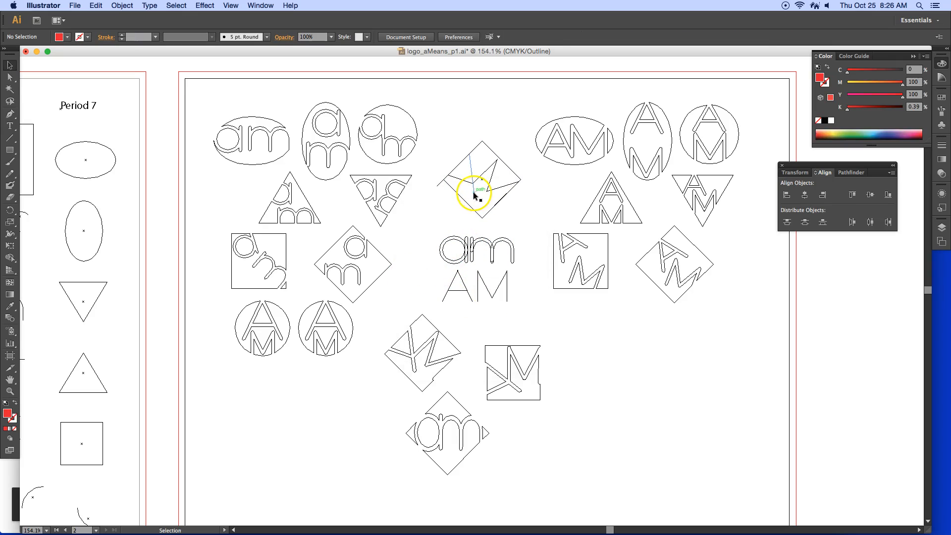
Step: Unite the expanded pieces of the lowercase a into one shape, and those of the m into another, with Pathfinder
{"action": "left_click", "coordinate": [466, 251]}
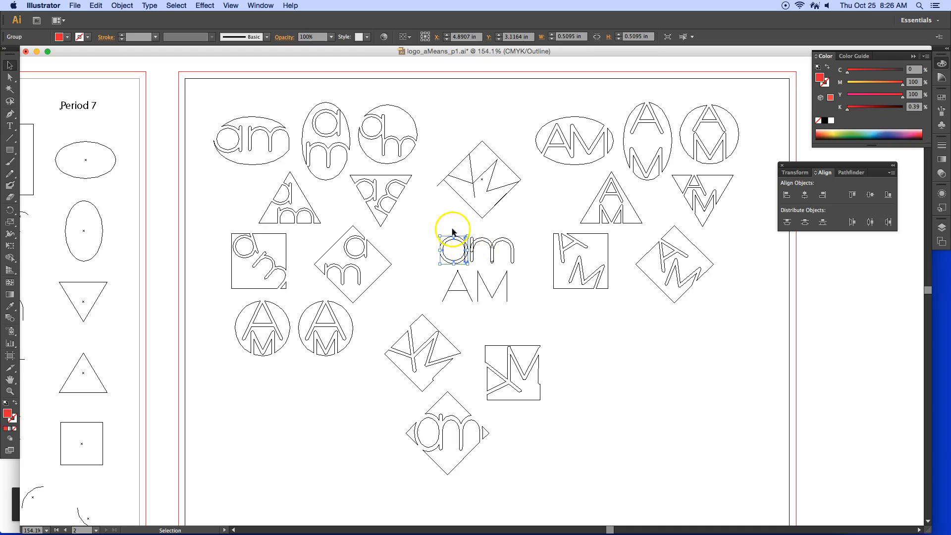
{"action": "left_click", "coordinate": [854, 172]}
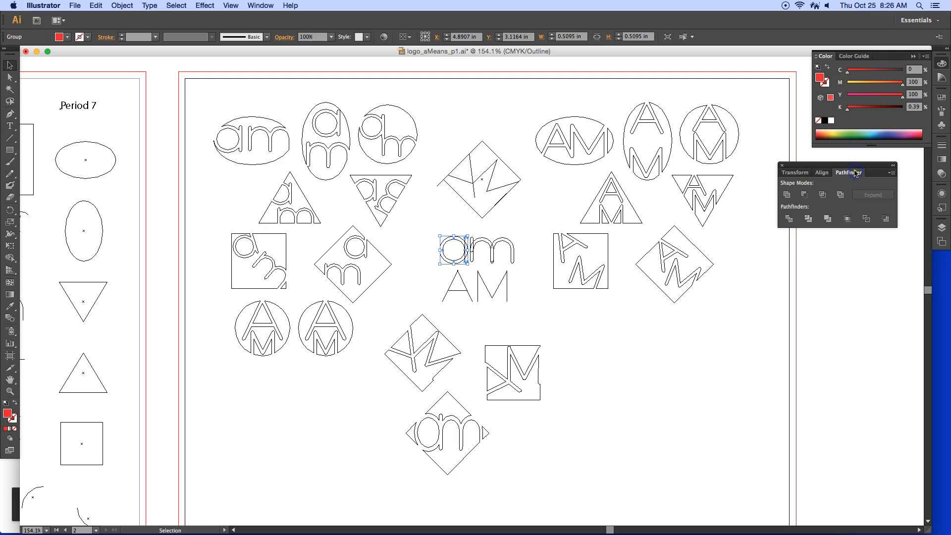
{"action": "left_click", "coordinate": [787, 195]}
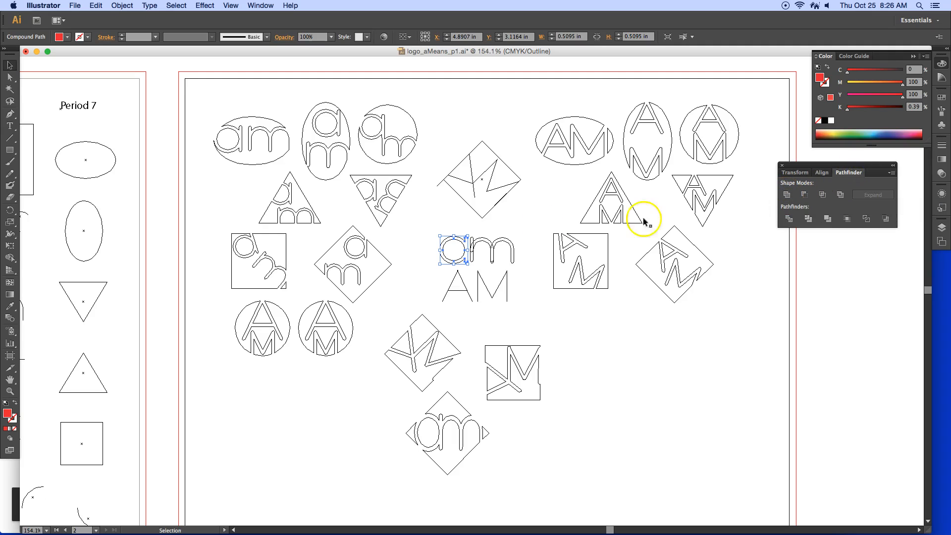
{"action": "left_click", "coordinate": [470, 264]}
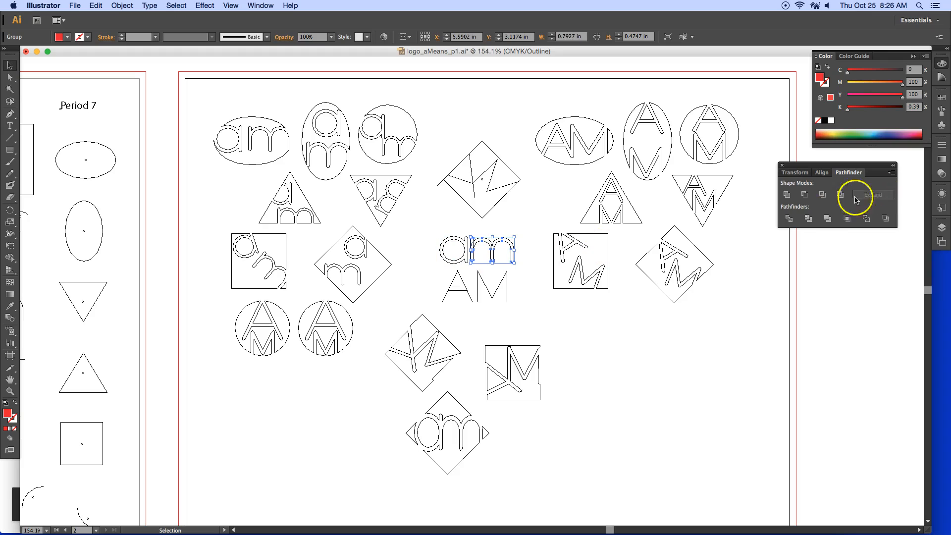
{"action": "left_click", "coordinate": [787, 195]}
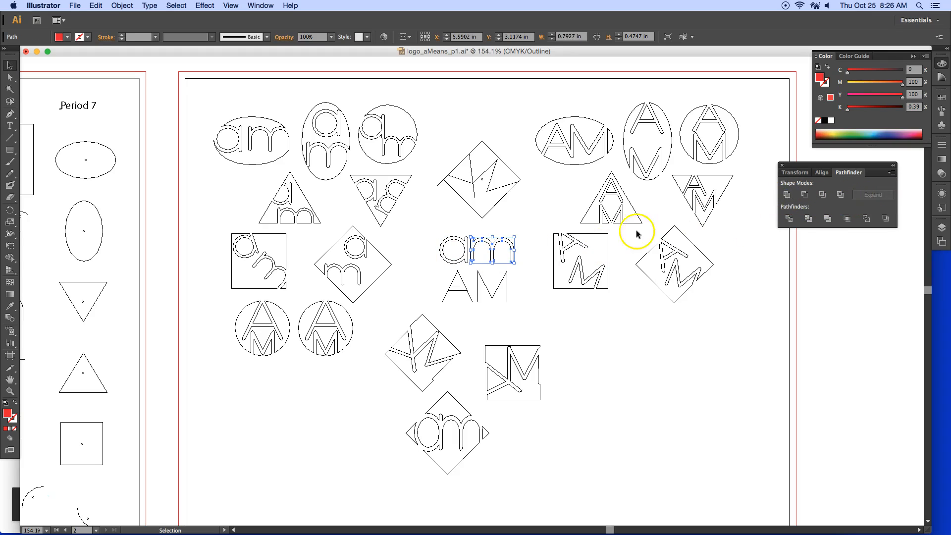
{"action": "left_click", "coordinate": [531, 210]}
{"action": "key", "text": "super+y"}
{"action": "key", "text": "super+y"}
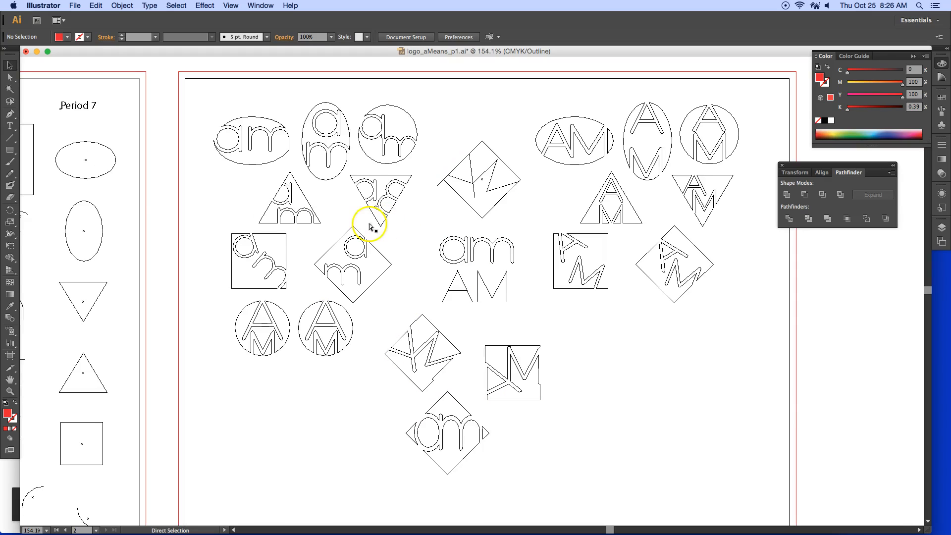
Step: Copy the alphabet sheet's horizontal oval to the space below the white-lettered AM square, and overlay a copy of the expanded "am"
{"action": "left_click", "coordinate": [105, 176], "text": "alt"}
{"action": "left_click_drag", "start_coordinate": [105, 177], "coordinate": [618, 338]}
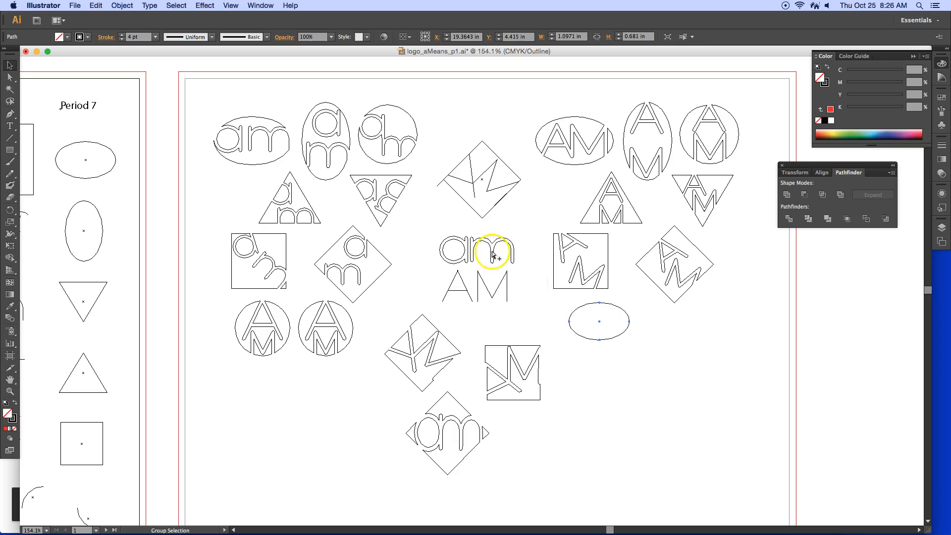
{"action": "left_click_drag", "start_coordinate": [426, 228], "coordinate": [630, 329]}
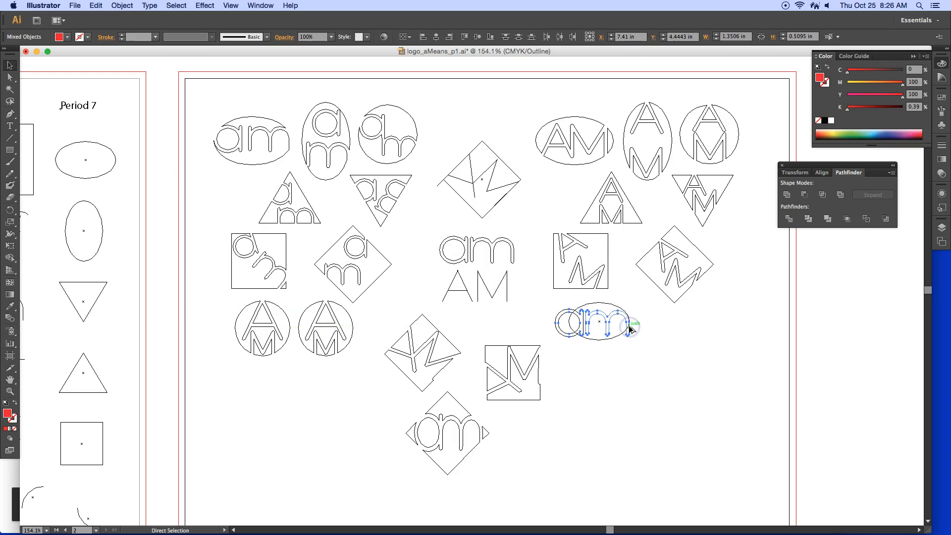
{"action": "key", "text": "super+y"}
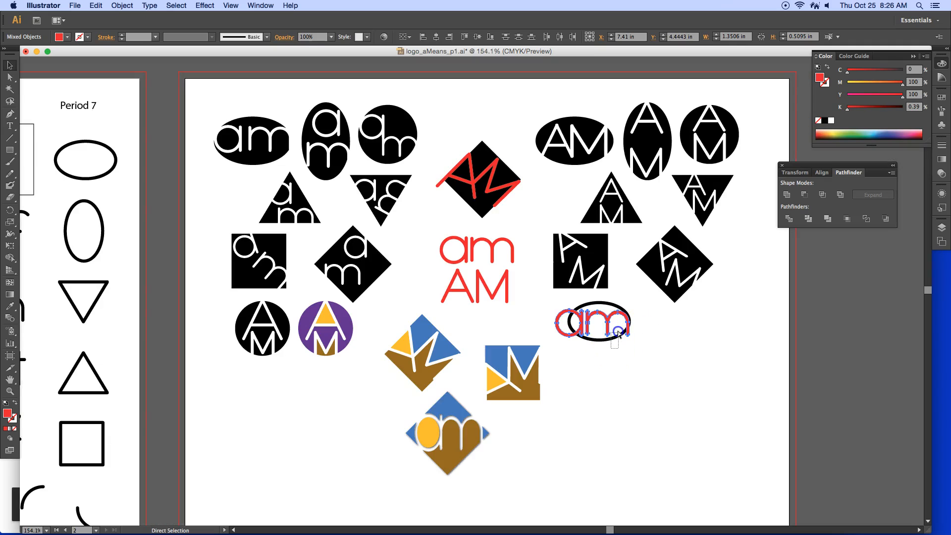
Step: Remove the copied oval's stroke and fill it with black
{"action": "left_click", "coordinate": [618, 338]}
{"action": "key", "text": "v"}
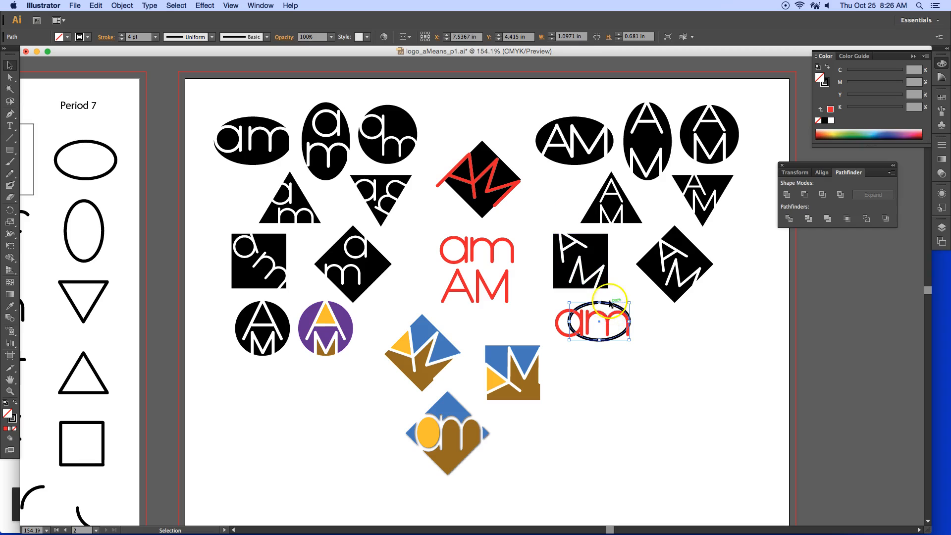
{"action": "left_click", "coordinate": [825, 86]}
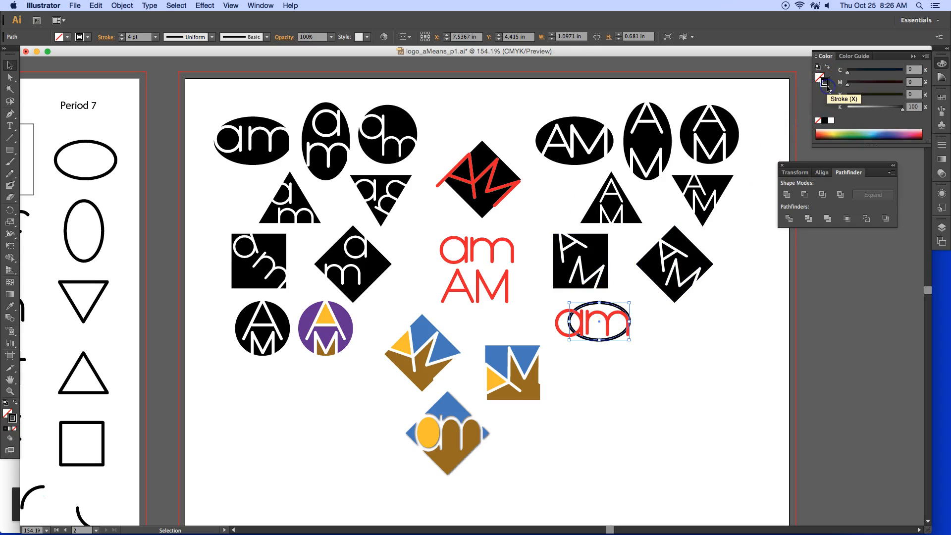
{"action": "left_click", "coordinate": [818, 121]}
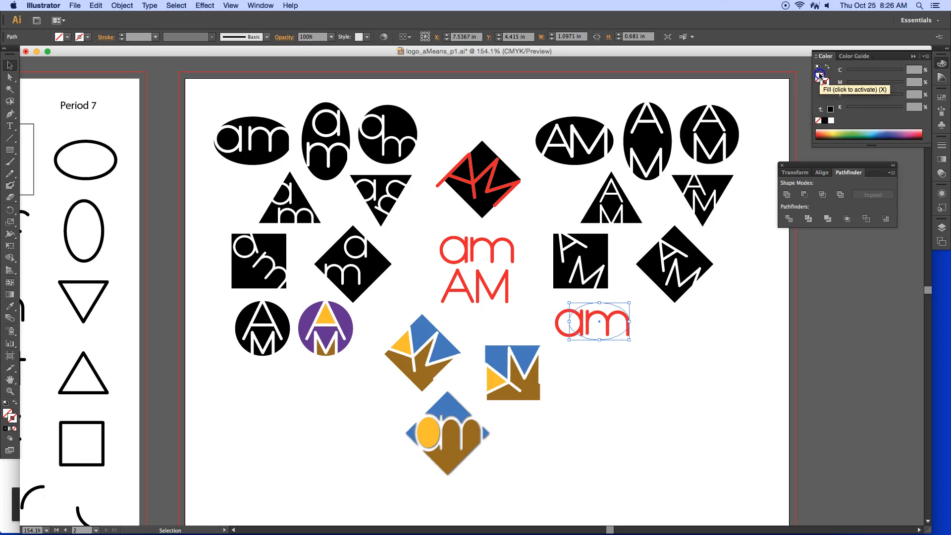
{"action": "left_click", "coordinate": [831, 109]}
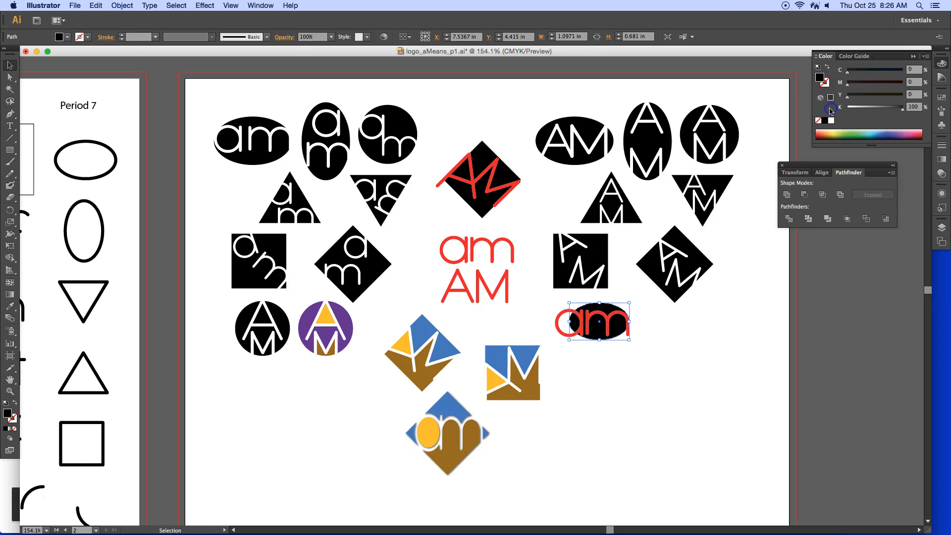
Step: Scale the copied red "am" down to about 1.05 in wide over the oval and move the a higher than the m
{"action": "left_click_drag", "start_coordinate": [541, 277], "coordinate": [643, 356]}
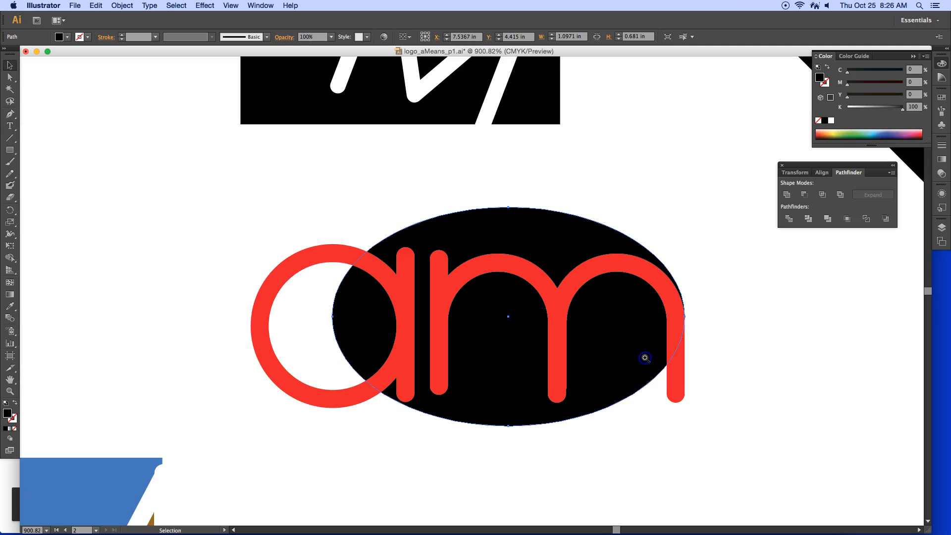
{"action": "left_click", "coordinate": [314, 257]}
{"action": "left_click", "coordinate": [474, 277], "text": "shift"}
{"action": "left_click_drag", "start_coordinate": [251, 244], "coordinate": [349, 282]}
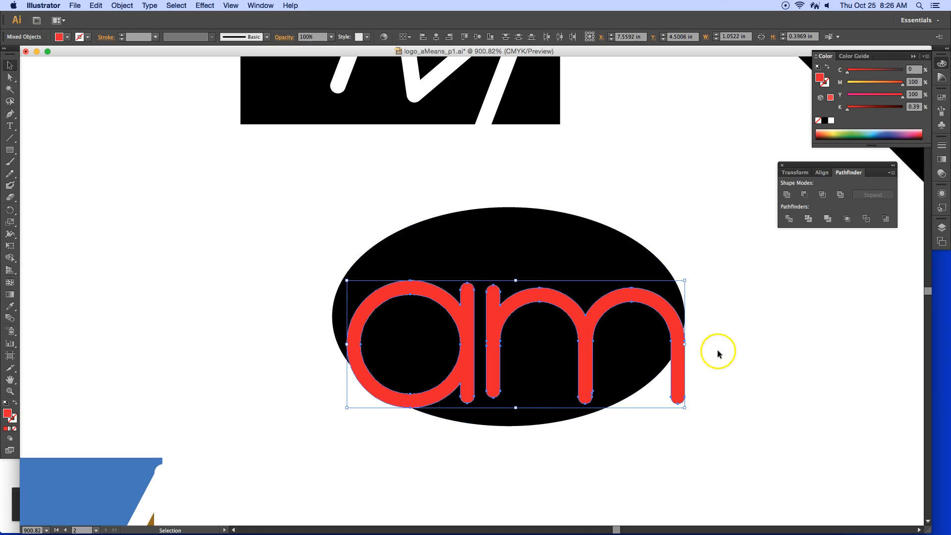
{"action": "left_click", "coordinate": [753, 358]}
{"action": "left_click_drag", "start_coordinate": [469, 329], "coordinate": [476, 266]}
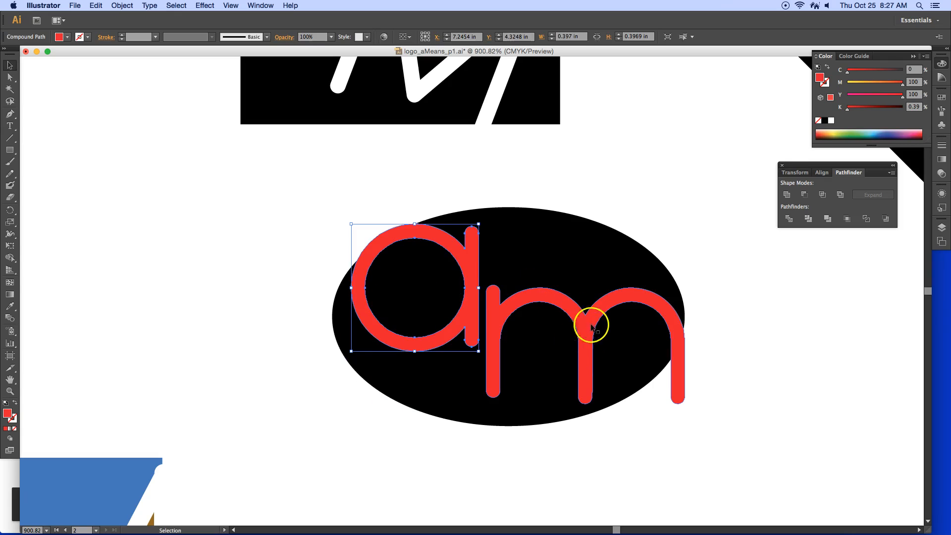
Step: Try cutting the a and m out of the black oval with Minus Front, inspect the outlines, and undo the cut
{"action": "left_click_drag", "start_coordinate": [319, 191], "coordinate": [708, 436]}
{"action": "left_click", "coordinate": [805, 195]}
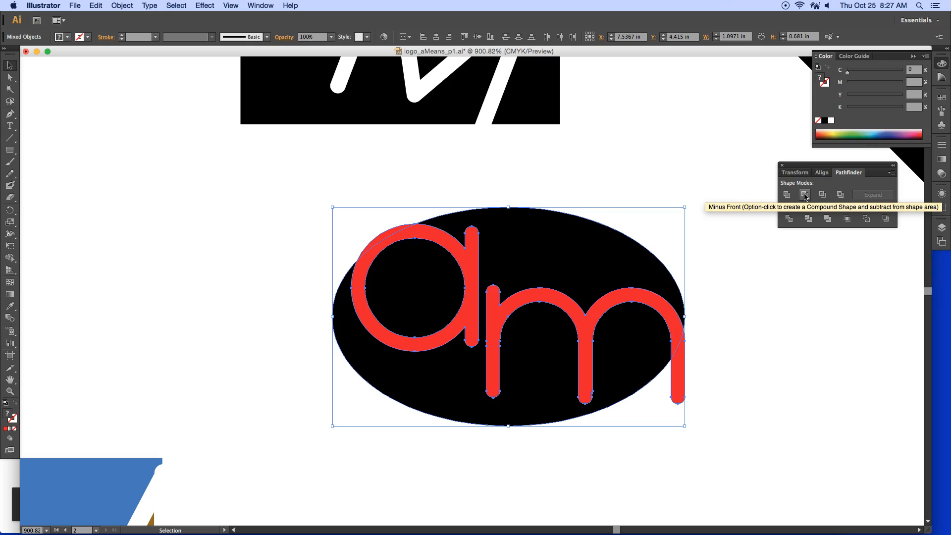
{"action": "left_click", "coordinate": [804, 195]}
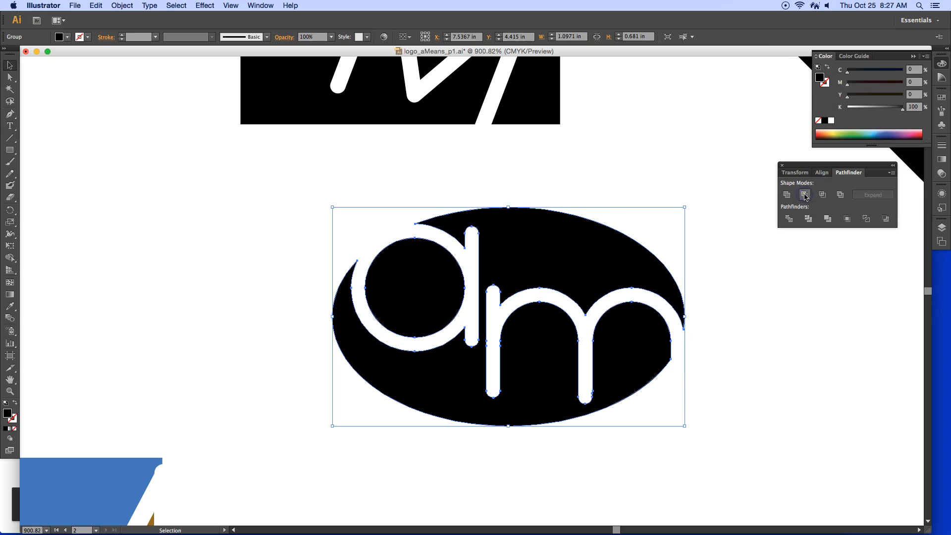
{"action": "key", "text": "super+y"}
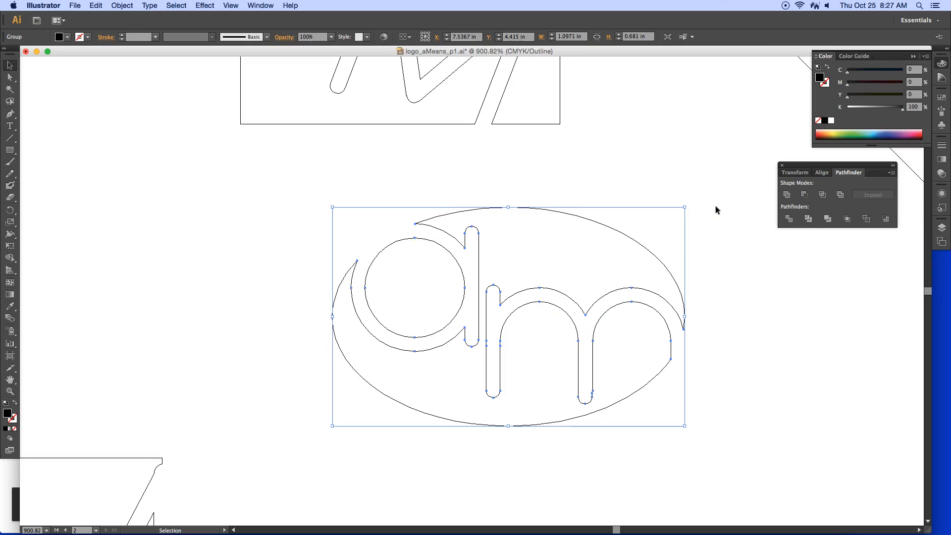
{"action": "left_click", "coordinate": [706, 279]}
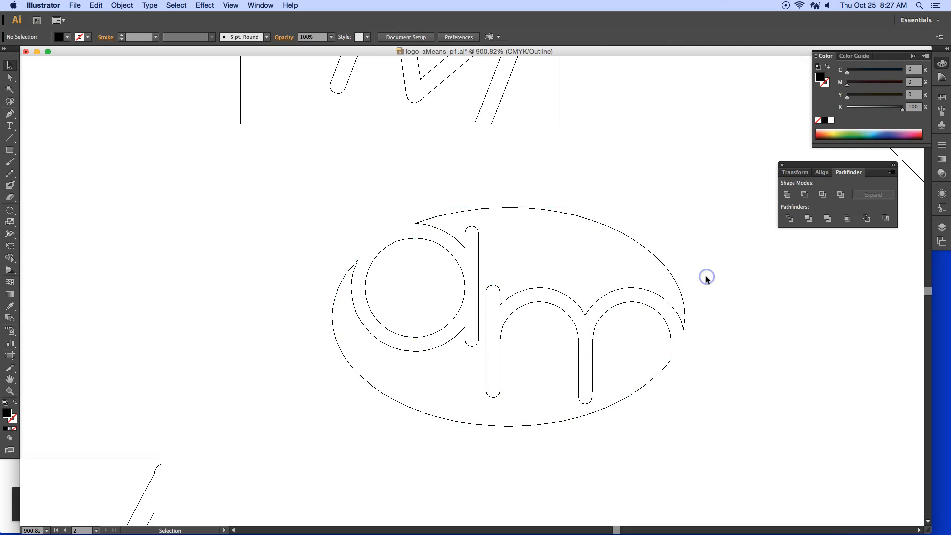
{"action": "key", "text": "super+z"}
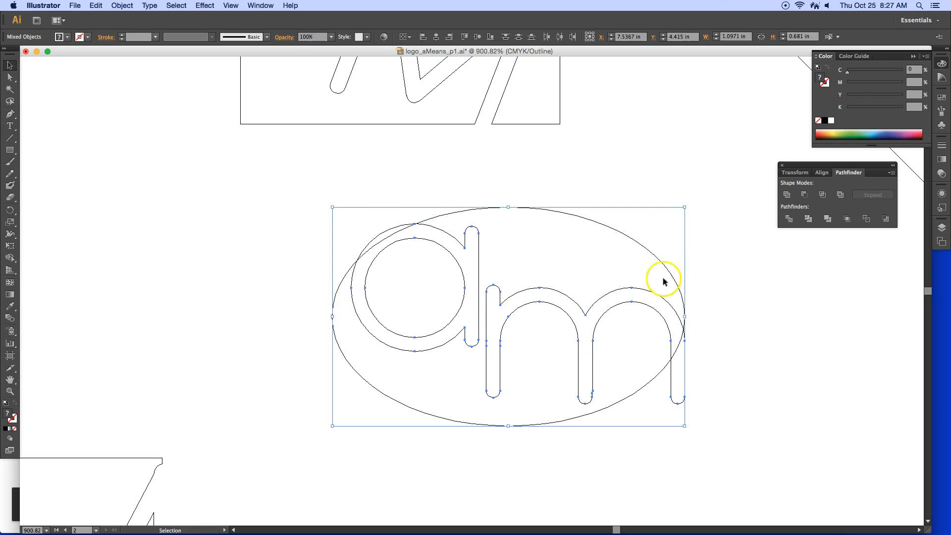
{"action": "key", "text": "super+y"}
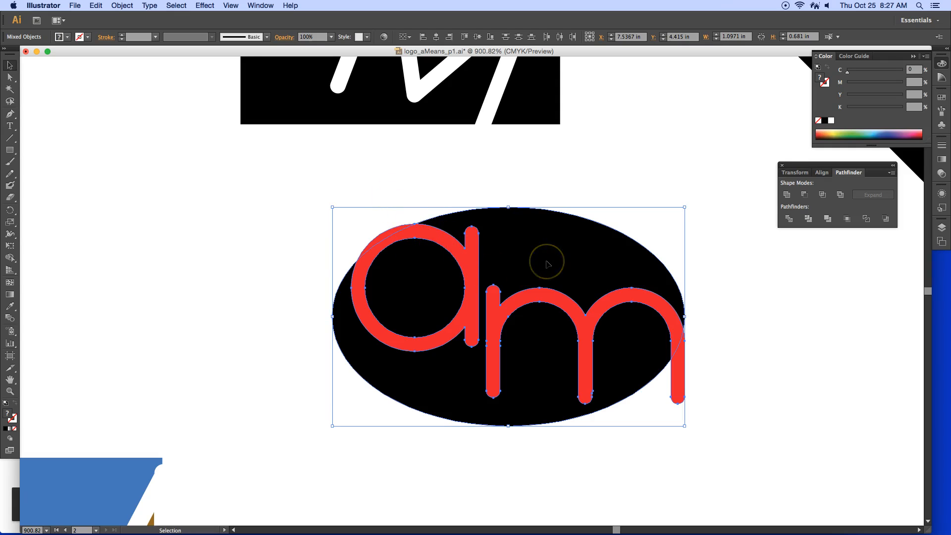
Step: Cut the a and m out of the black oval with Minus Front and inspect the resulting shape in Outline view
{"action": "key", "text": "super+y"}
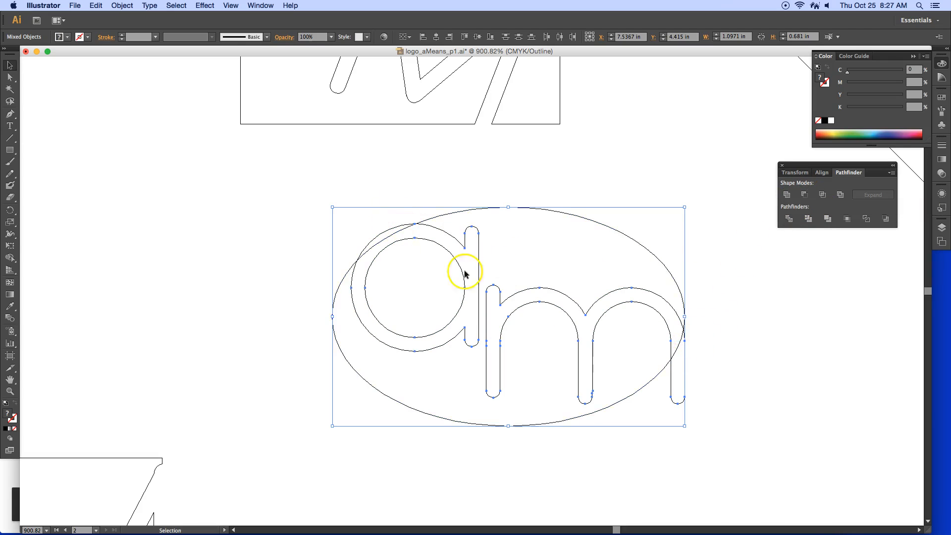
{"action": "left_click", "coordinate": [803, 195]}
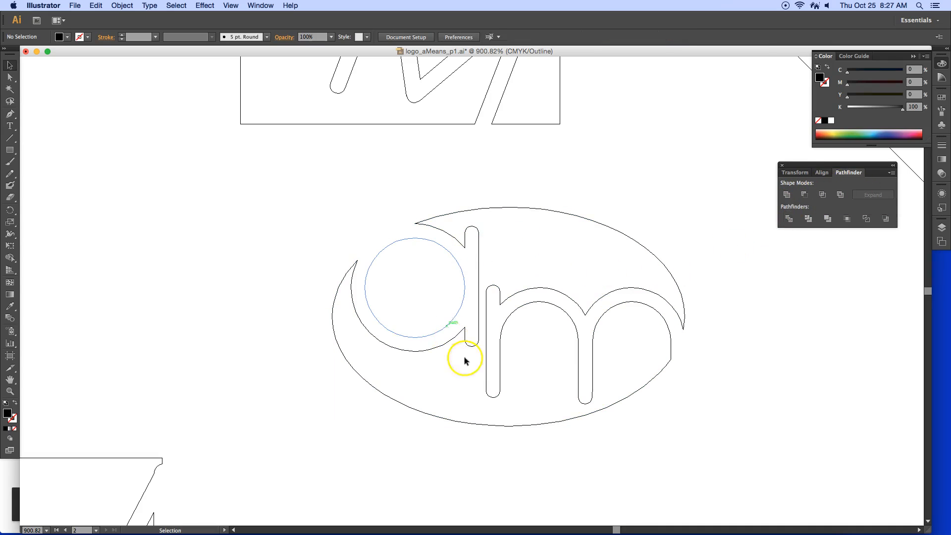
{"action": "left_click", "coordinate": [571, 418]}
{"action": "left_click", "coordinate": [747, 382]}
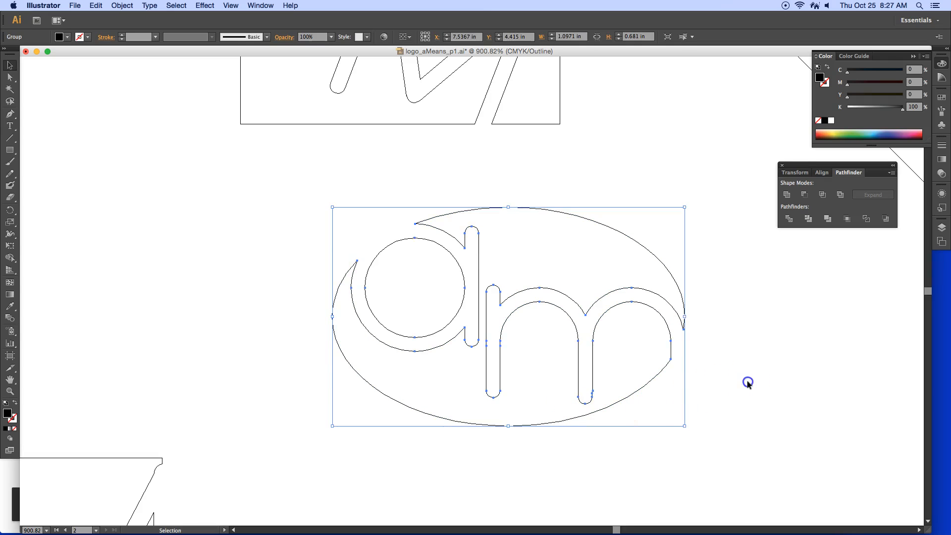
{"action": "left_click", "coordinate": [563, 425]}
{"action": "key", "text": "super+y"}
{"action": "left_click_drag", "start_coordinate": [563, 421], "coordinate": [403, 124]}
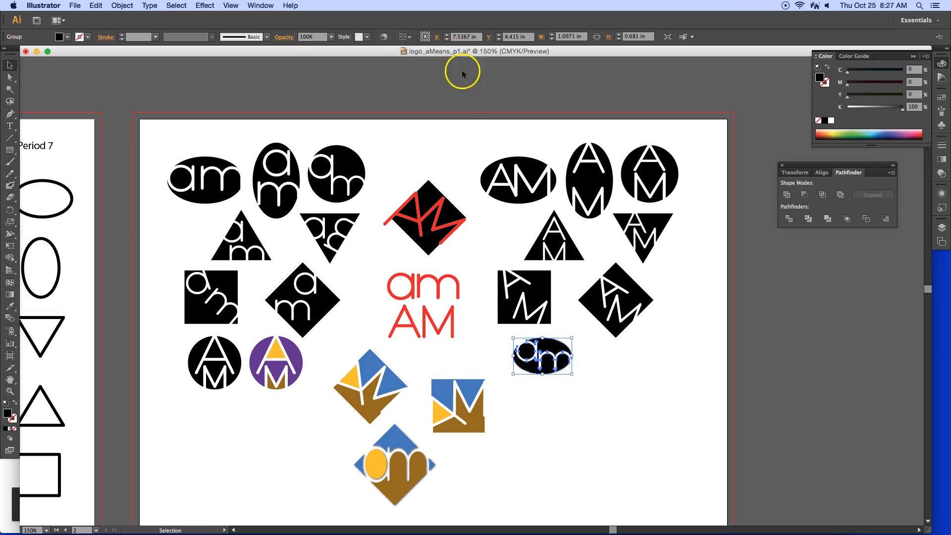
{"action": "left_click", "coordinate": [577, 436]}
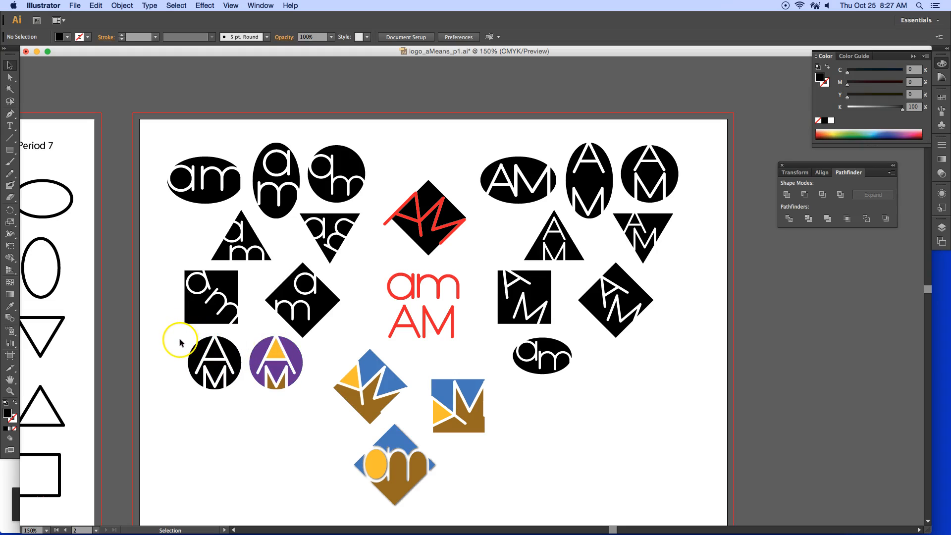
Step: Copy the black circular AM logo beside the purple one
{"action": "left_click_drag", "start_coordinate": [181, 340], "coordinate": [312, 395]}
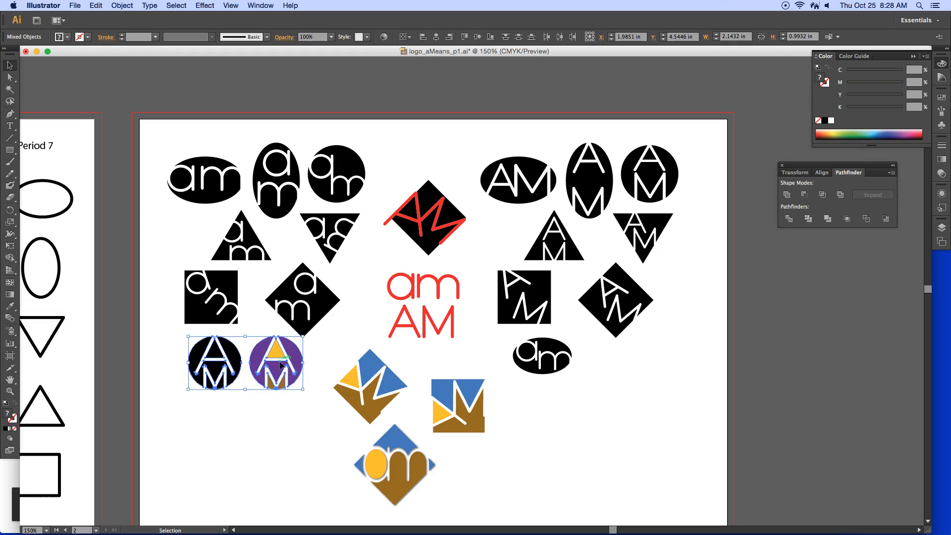
{"action": "left_click", "coordinate": [279, 409]}
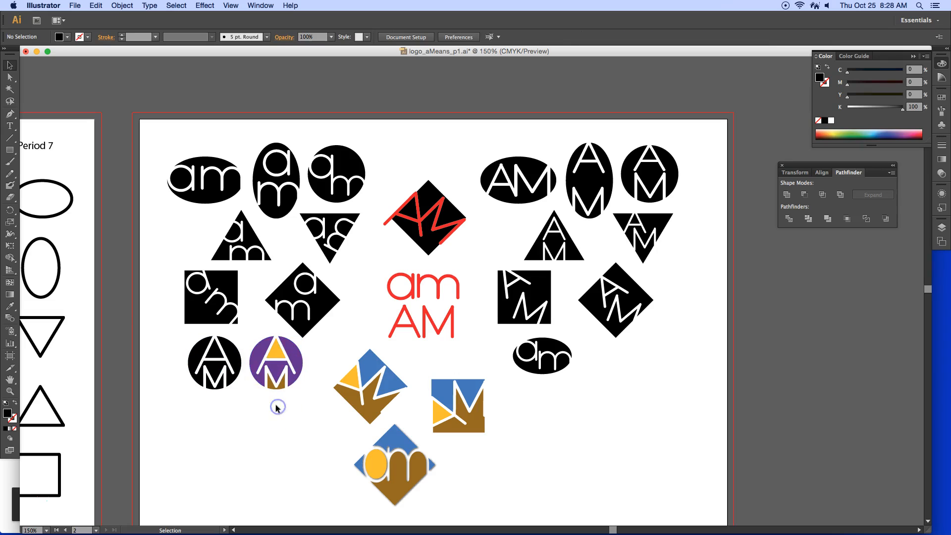
{"action": "left_click", "coordinate": [203, 350]}
{"action": "key", "text": "v"}
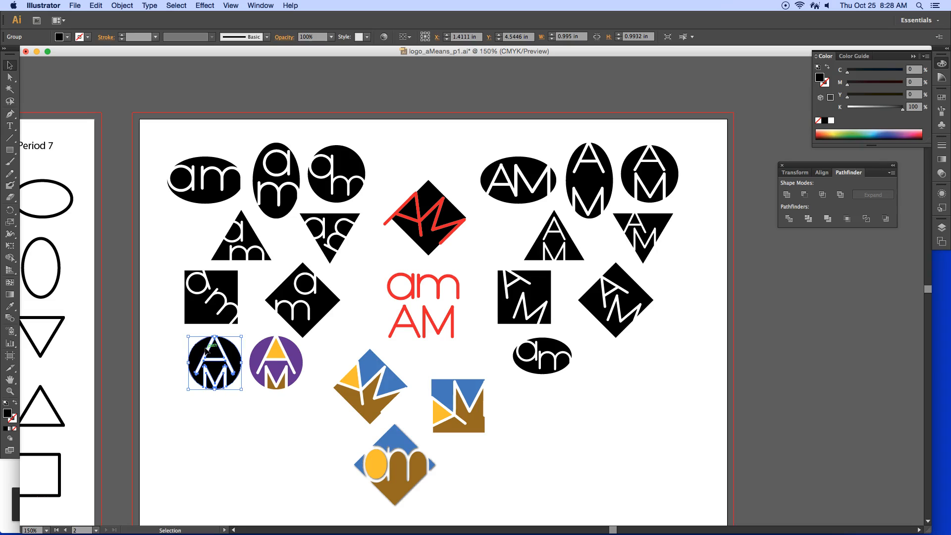
Step: Create a new document 4 in wide and 4 in high
{"action": "left_click", "coordinate": [73, 5]}
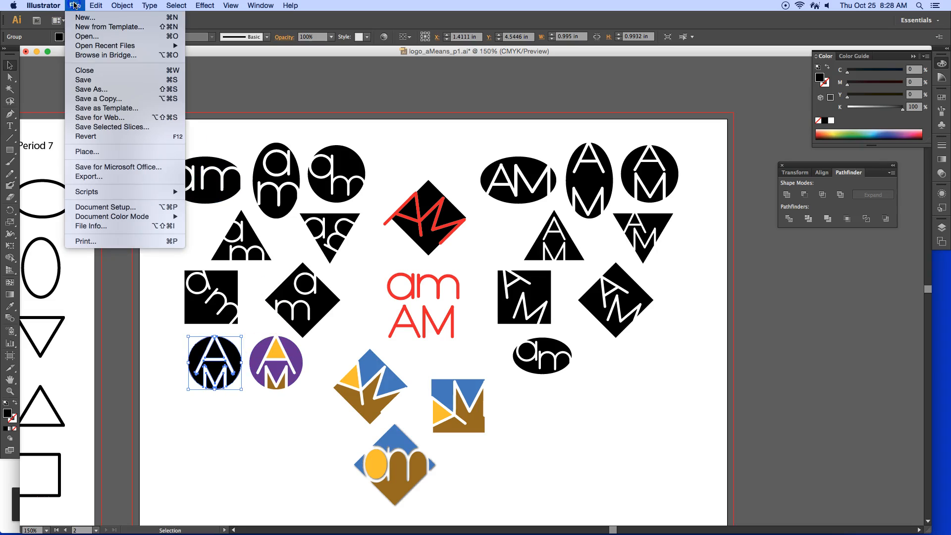
{"action": "left_click", "coordinate": [85, 19]}
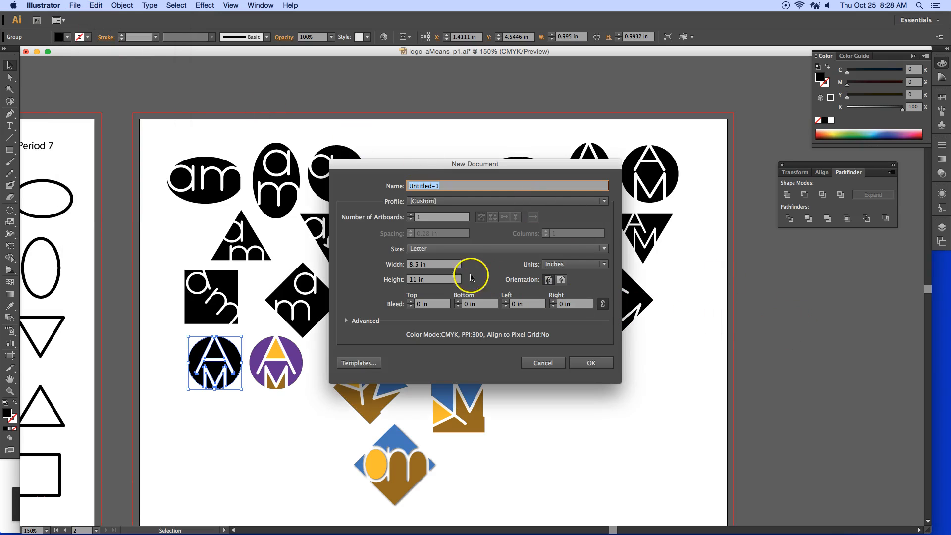
{"action": "left_click", "coordinate": [415, 264]}
{"action": "double_click", "coordinate": [415, 264]}
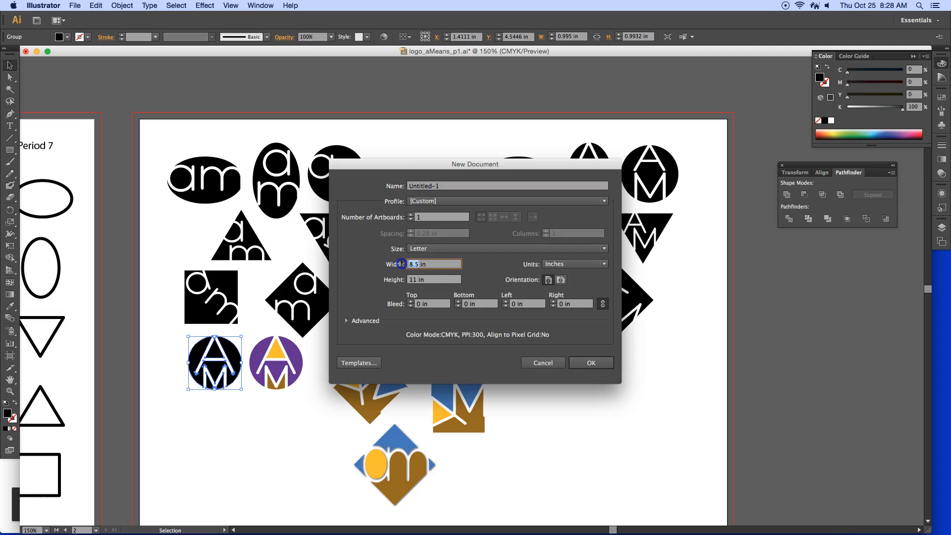
{"action": "type", "text": "4"}
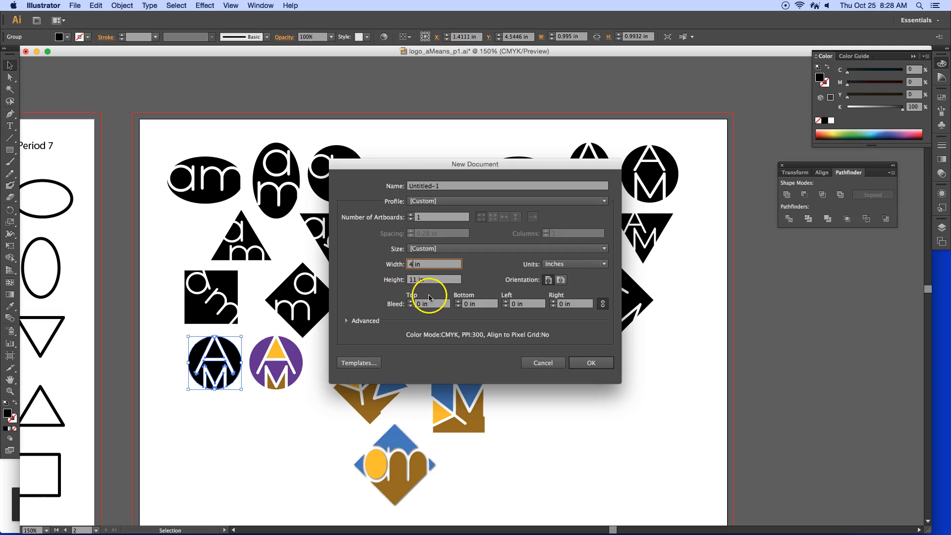
{"action": "left_click", "coordinate": [399, 278]}
{"action": "type", "text": "4"}
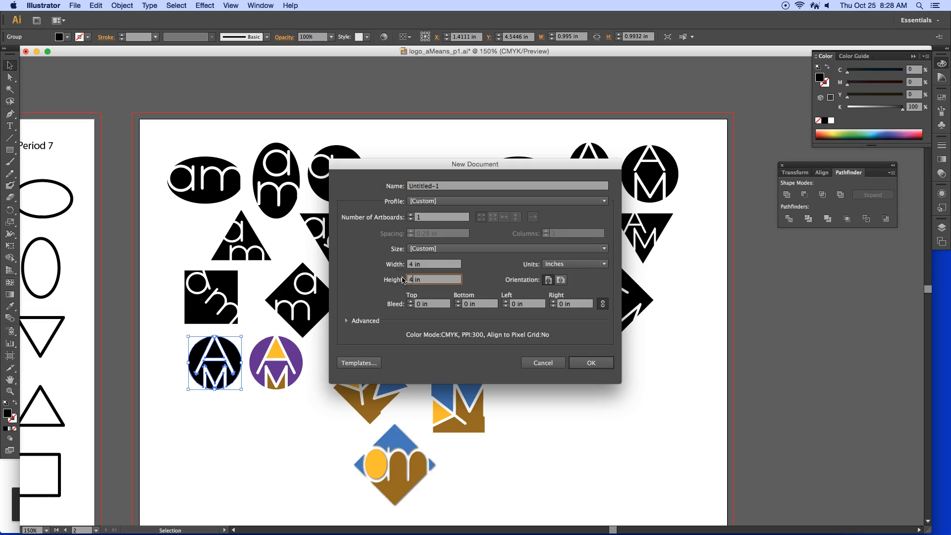
{"action": "left_click", "coordinate": [583, 363]}
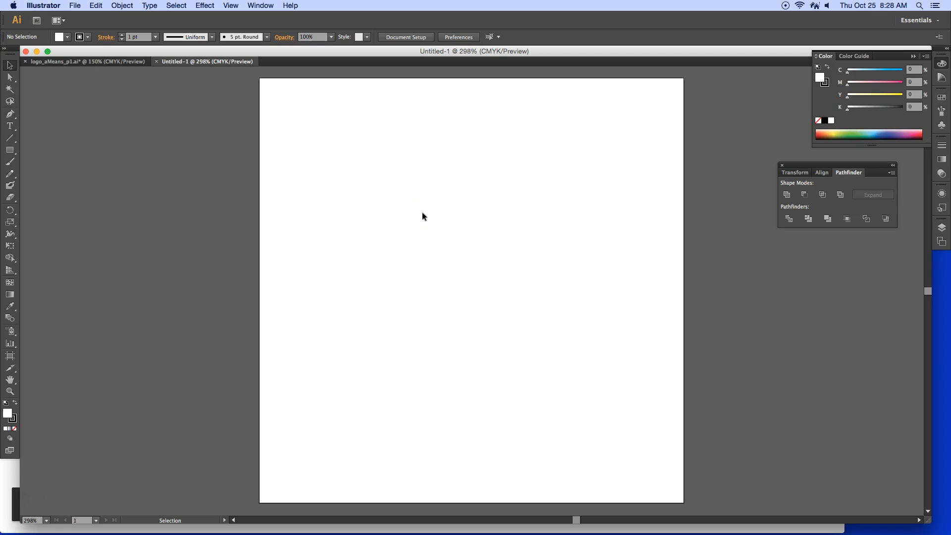
Step: Paste the black circular AM logo and move it to the upper-left part of the artboard
{"action": "left_click", "coordinate": [444, 211]}
{"action": "key", "text": "super+v"}
{"action": "left_click", "coordinate": [514, 279]}
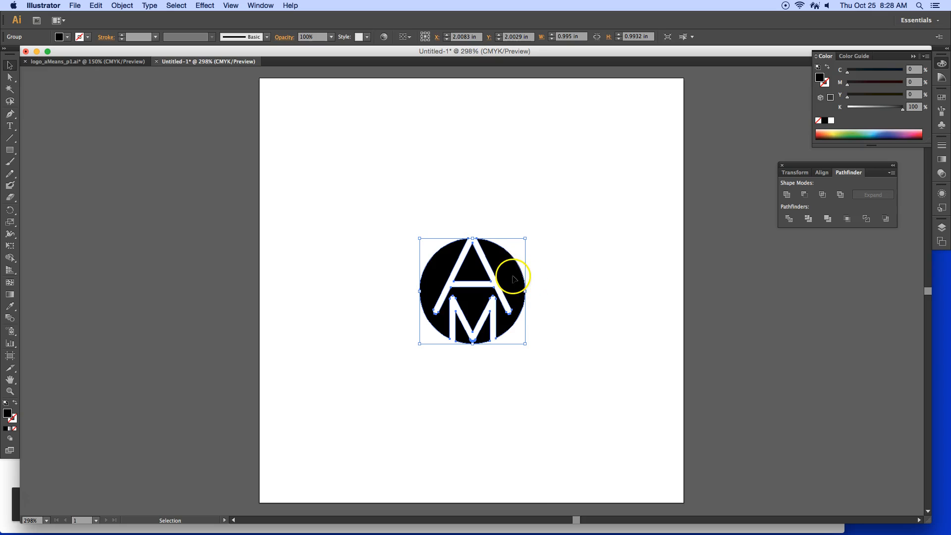
{"action": "left_click_drag", "start_coordinate": [513, 279], "coordinate": [386, 174]}
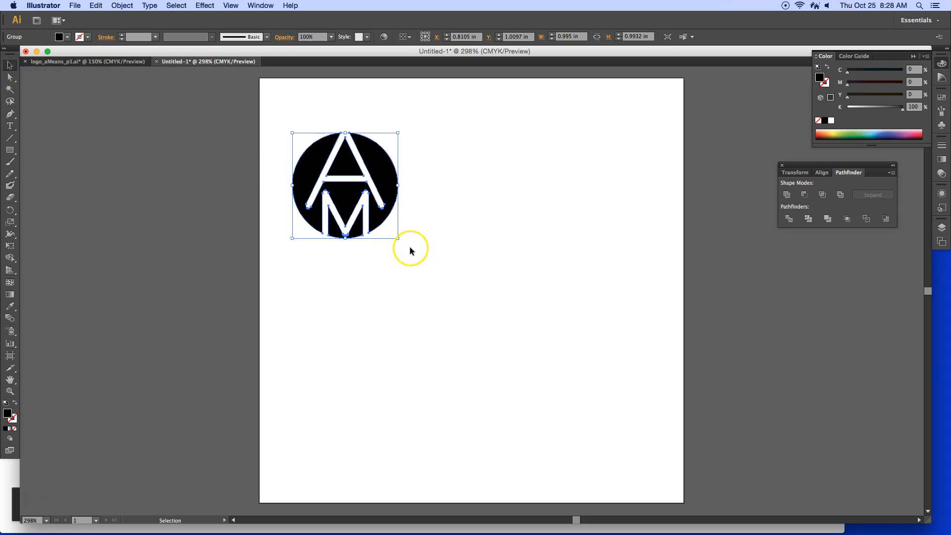
Step: Enlarge the AM circle proportionally to about 1.66 in wide and place a duplicate directly to its right
{"action": "left_click_drag", "start_coordinate": [398, 239], "coordinate": [469, 313]}
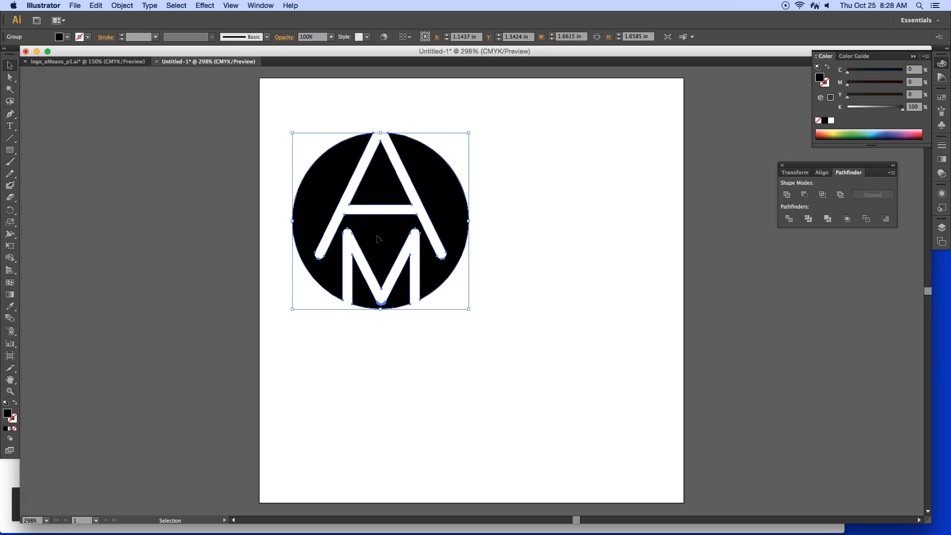
{"action": "left_click_drag", "start_coordinate": [370, 226], "coordinate": [557, 233]}
{"action": "left_click", "coordinate": [699, 186]}
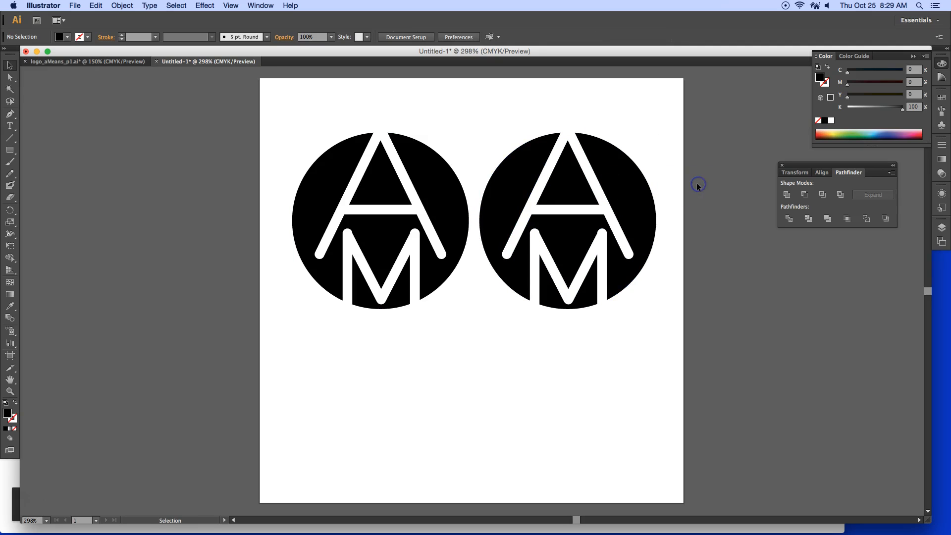
Step: Widen the gap by nudging the left AM circle left, and nudge both circles right to center the pair
{"action": "left_click", "coordinate": [438, 190]}
{"action": "key", "text": "Left"}
{"action": "key", "text": "Left"}
{"action": "key", "text": "Left"}
{"action": "key", "text": "Left"}
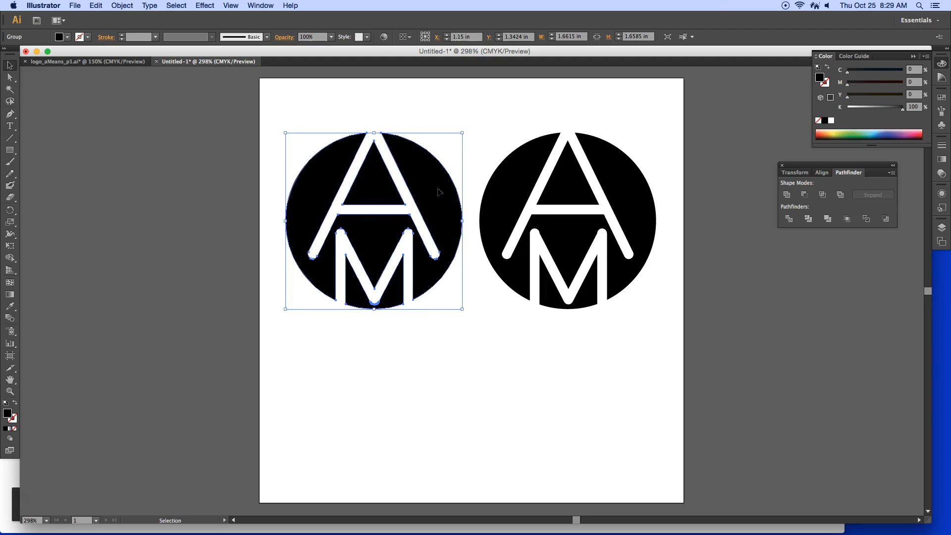
{"action": "left_click", "coordinate": [500, 192], "text": "shift"}
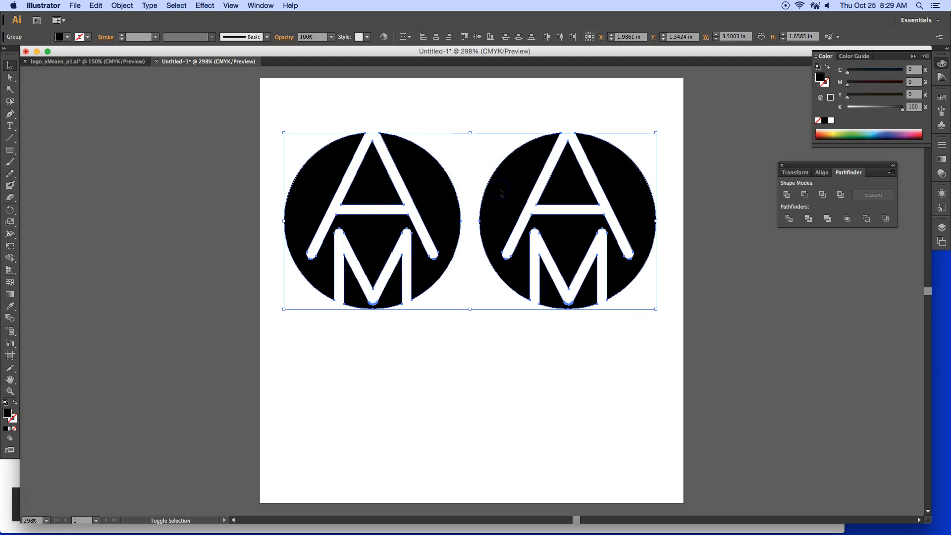
{"action": "key", "text": "Right"}
{"action": "key", "text": "Right"}
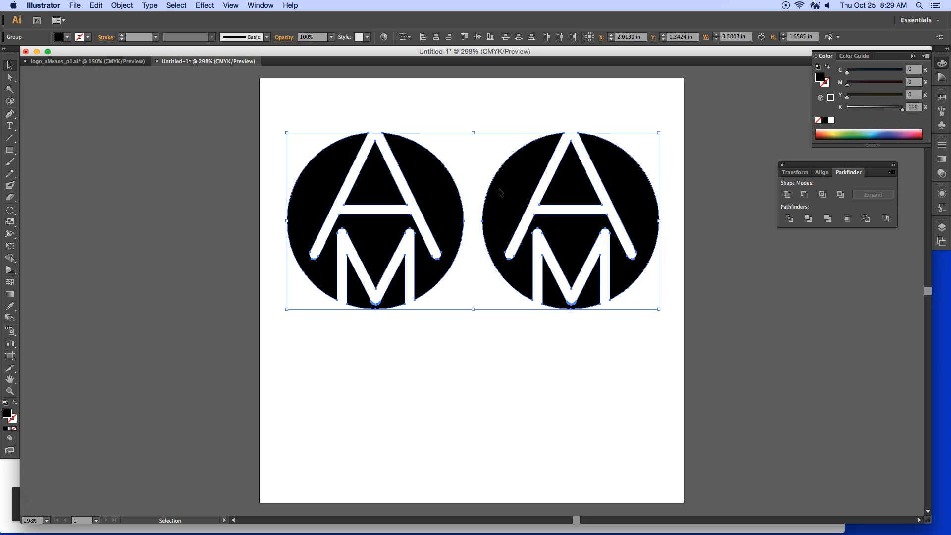
{"action": "left_click", "coordinate": [480, 383]}
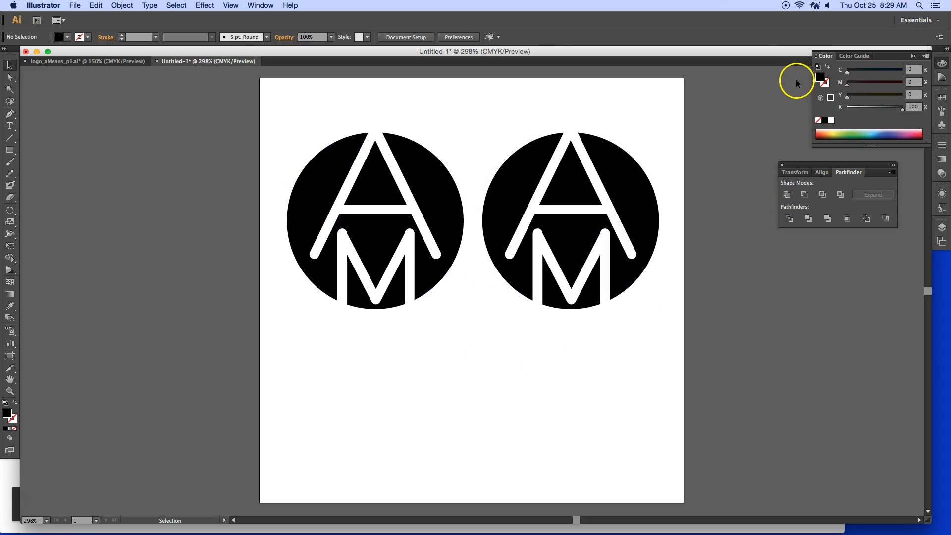
Step: Recolor the right AM circle: green triangle inside the A, red main background, and purple area inside the M
{"action": "left_click", "coordinate": [9, 78]}
{"action": "left_click", "coordinate": [579, 187]}
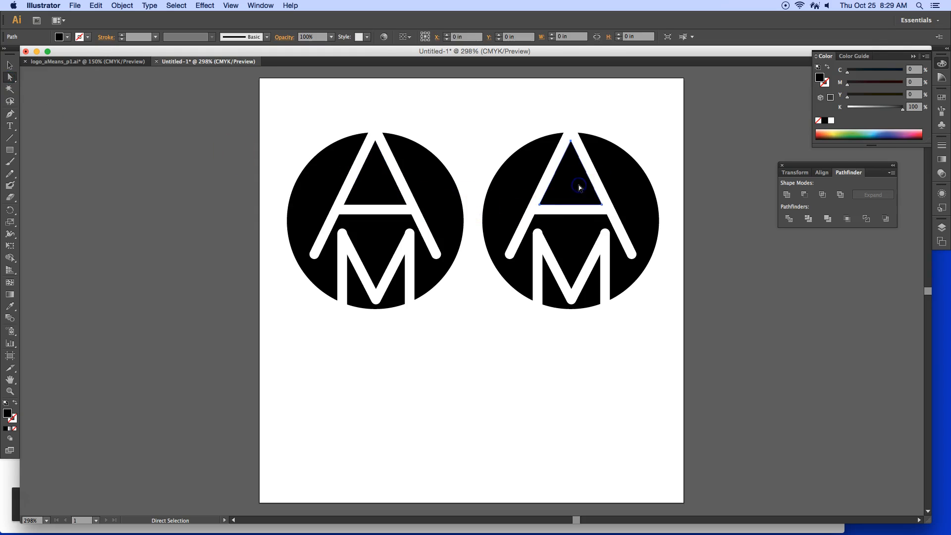
{"action": "left_click", "coordinate": [852, 134]}
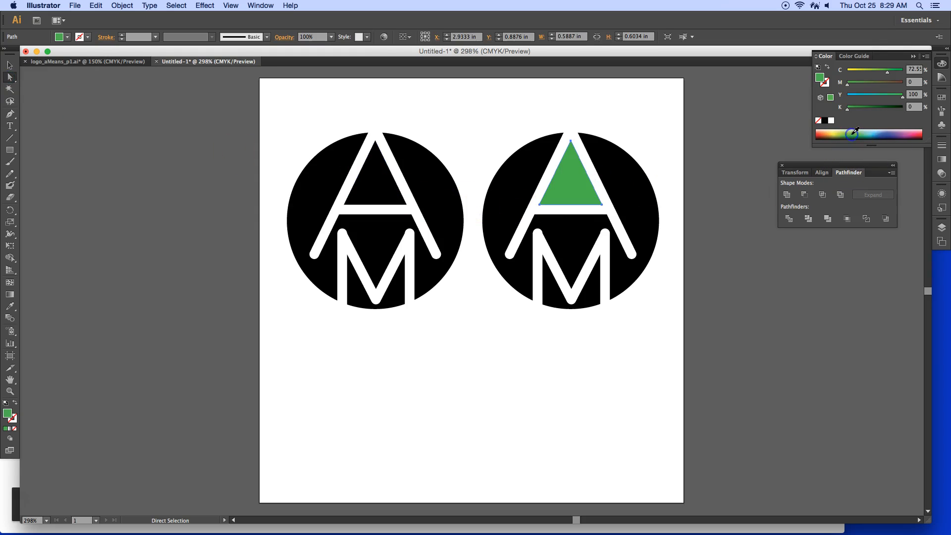
{"action": "left_click", "coordinate": [617, 187]}
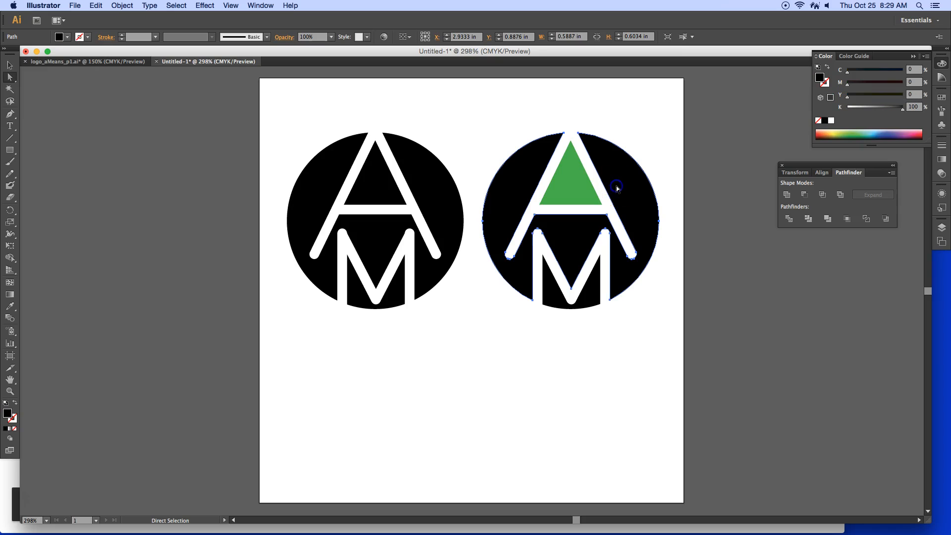
{"action": "left_click", "coordinate": [818, 134]}
{"action": "left_click", "coordinate": [549, 296]}
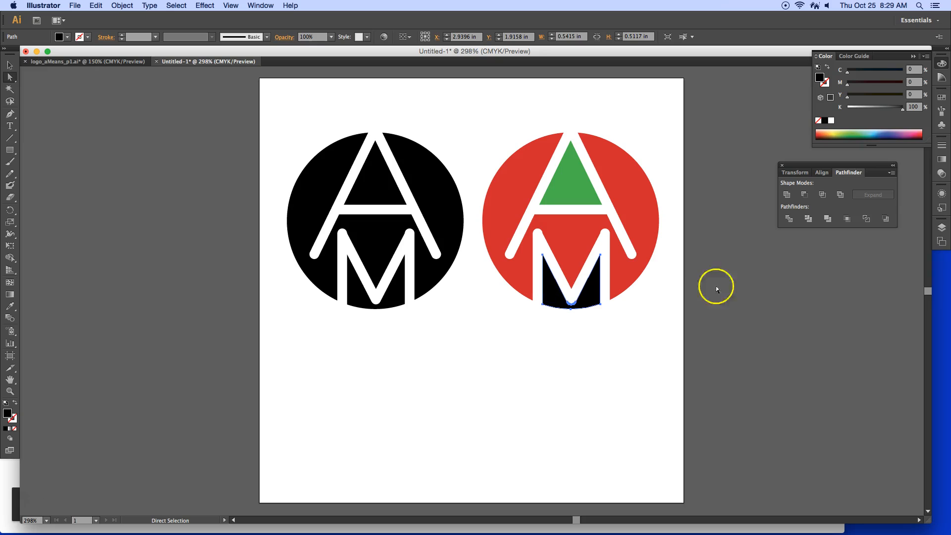
{"action": "left_click", "coordinate": [898, 134]}
{"action": "left_click", "coordinate": [713, 230]}
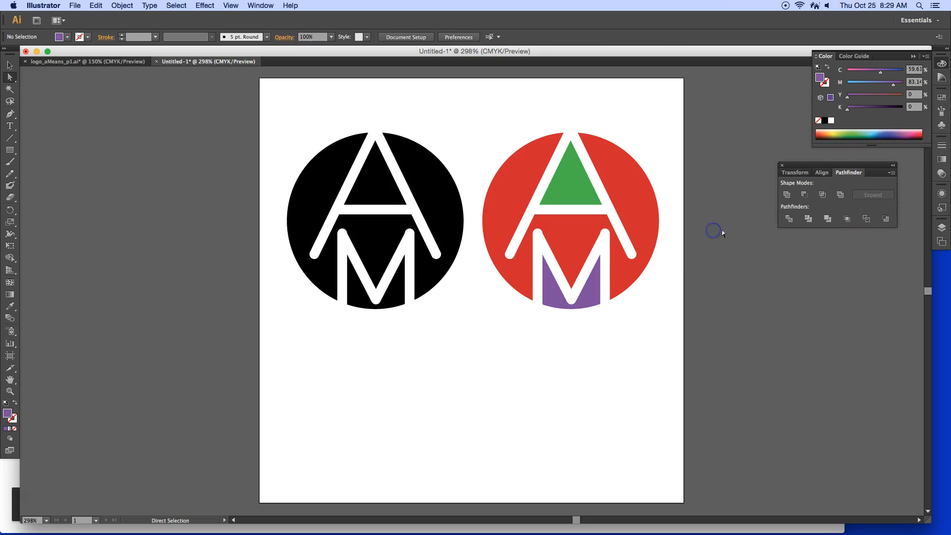
{"action": "left_click", "coordinate": [641, 184]}
Step: Add the text "Another Student" below the two circles and move it left toward the artboard's center
{"action": "left_click", "coordinate": [9, 127]}
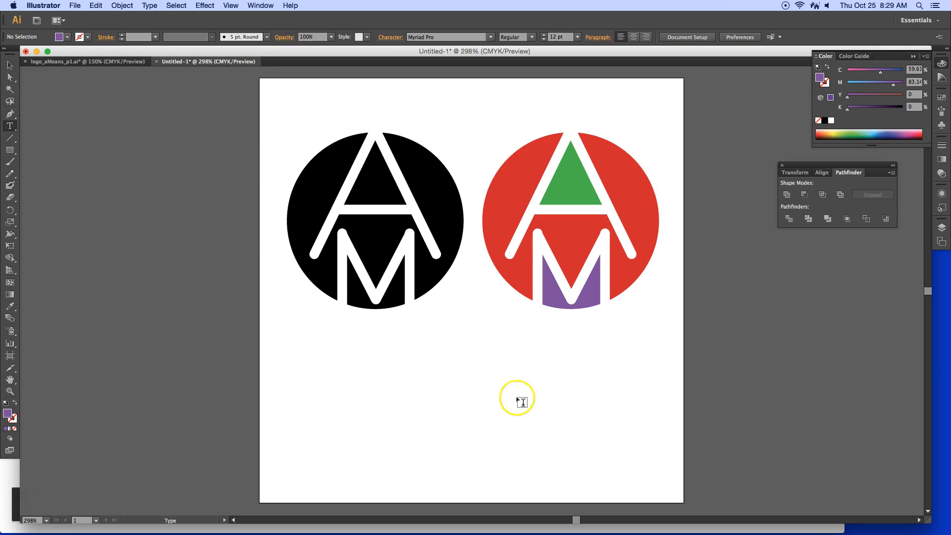
{"action": "left_click", "coordinate": [470, 376]}
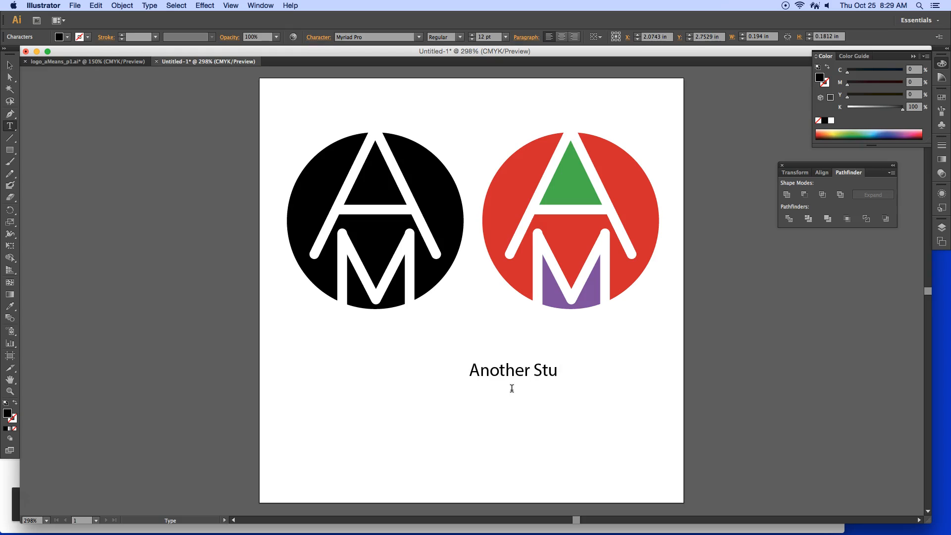
{"action": "left_click_drag", "start_coordinate": [514, 384], "coordinate": [465, 376]}
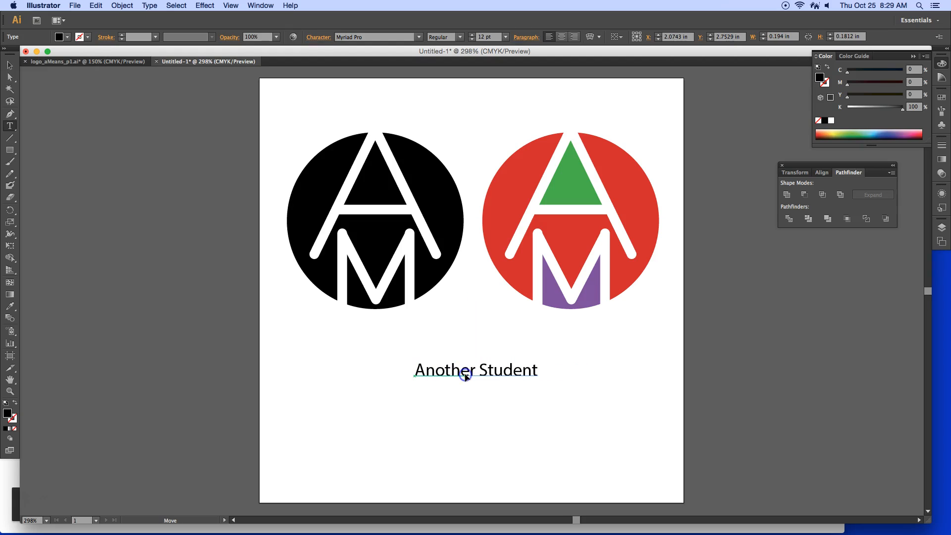
Step: Enlarge the "Another Student" text to 18 pt and shift it left to sit centered under the logos
{"action": "key", "text": "super+shift+period"}
{"action": "key", "text": "super+shift+period"}
{"action": "key", "text": "super+shift+period"}
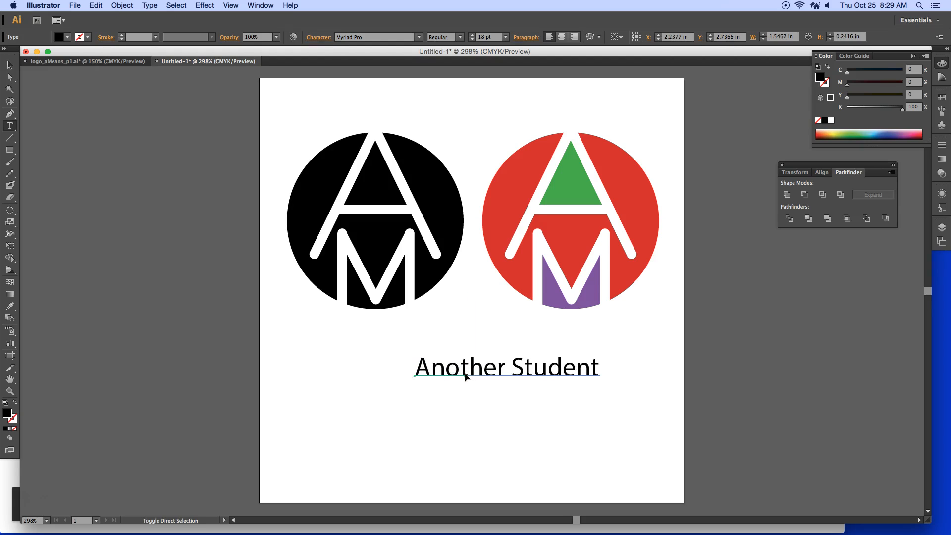
{"action": "left_click_drag", "start_coordinate": [465, 377], "coordinate": [439, 377]}
{"action": "left_click", "coordinate": [492, 377]}
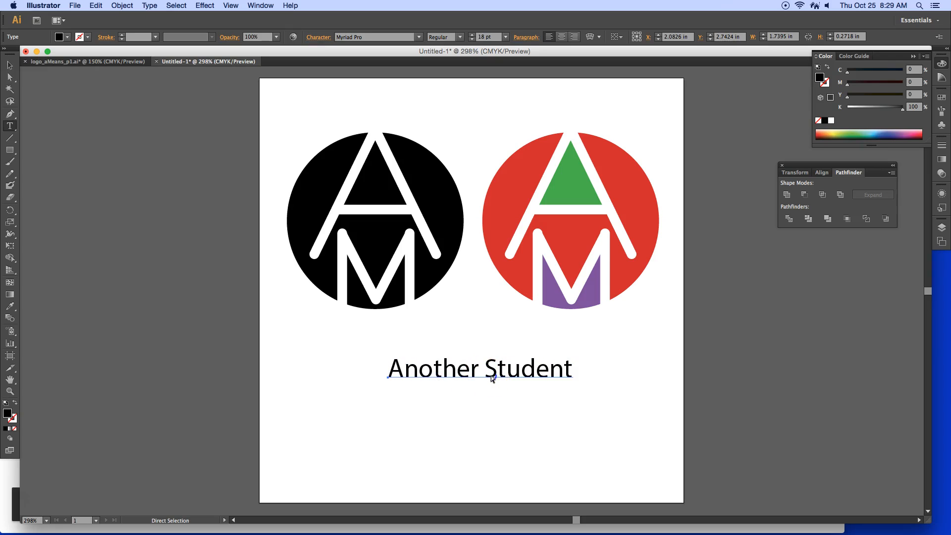
Step: Duplicate the "Another Student" text directly below itself and replace the copy's wording with "Period 1"
{"action": "left_click_drag", "start_coordinate": [492, 375], "coordinate": [493, 412]}
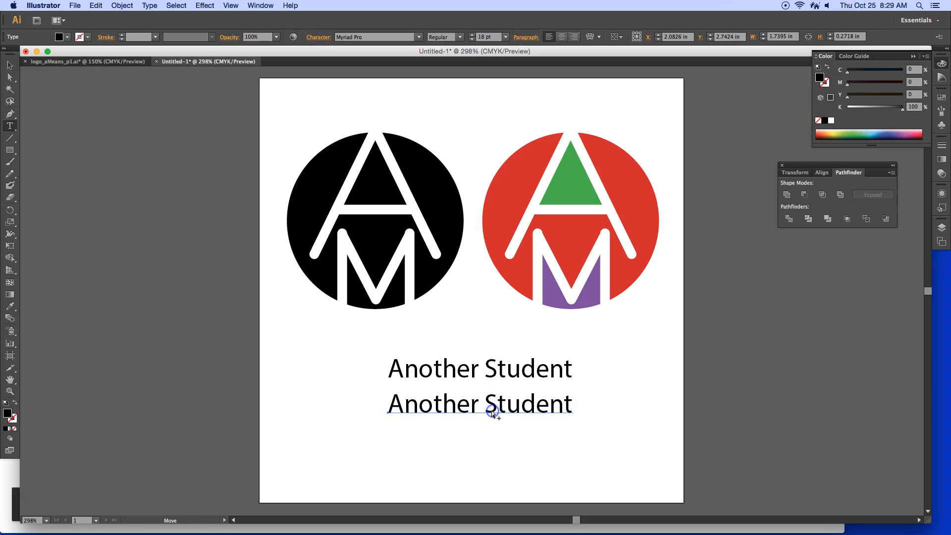
{"action": "triple_click", "coordinate": [466, 404]}
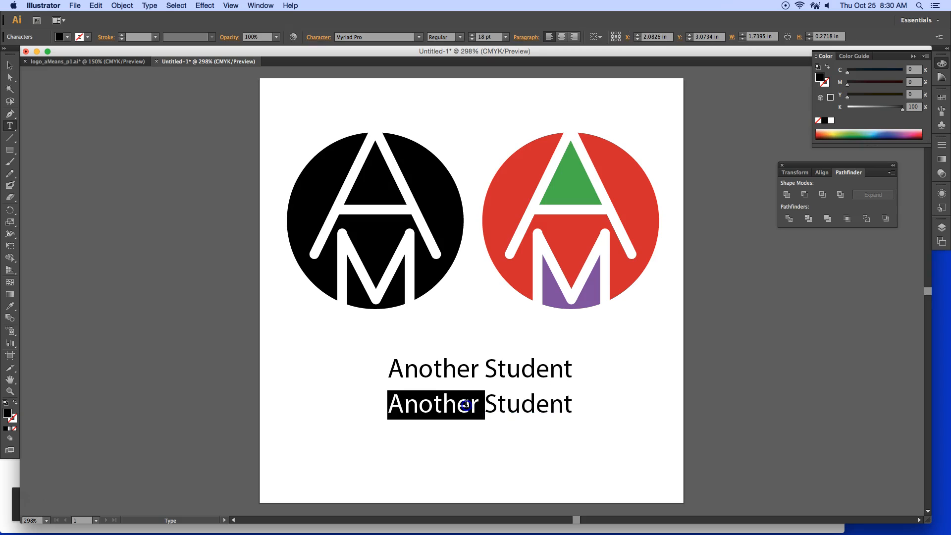
{"action": "type", "text": "Perio"}
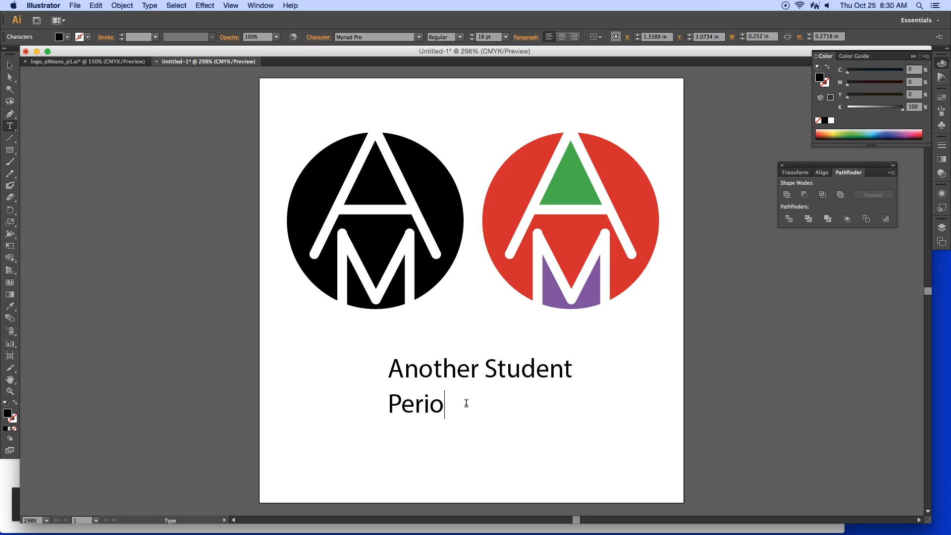
{"action": "type", "text": "d 1"}
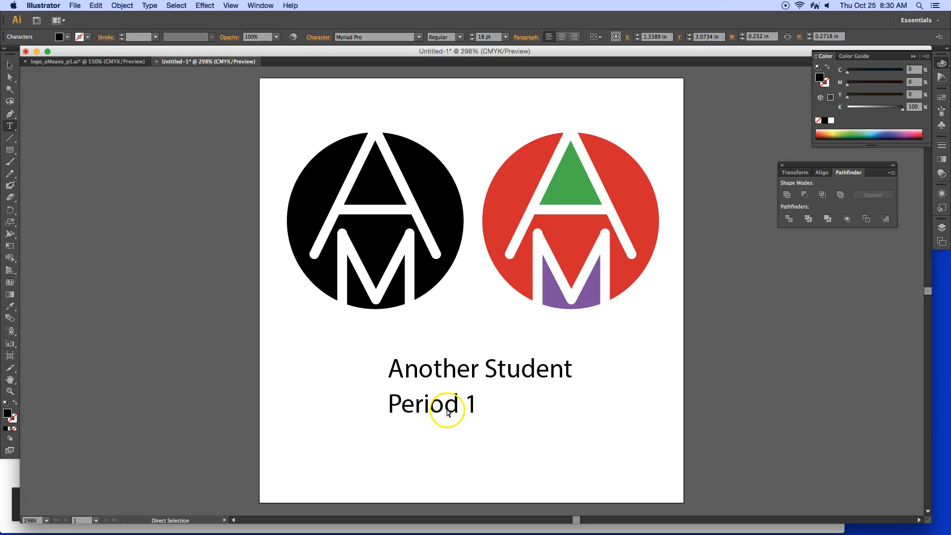
Step: Move the "Period 1" text right so it sits centered under "Another Student", and deselect it
{"action": "left_click", "coordinate": [431, 406]}
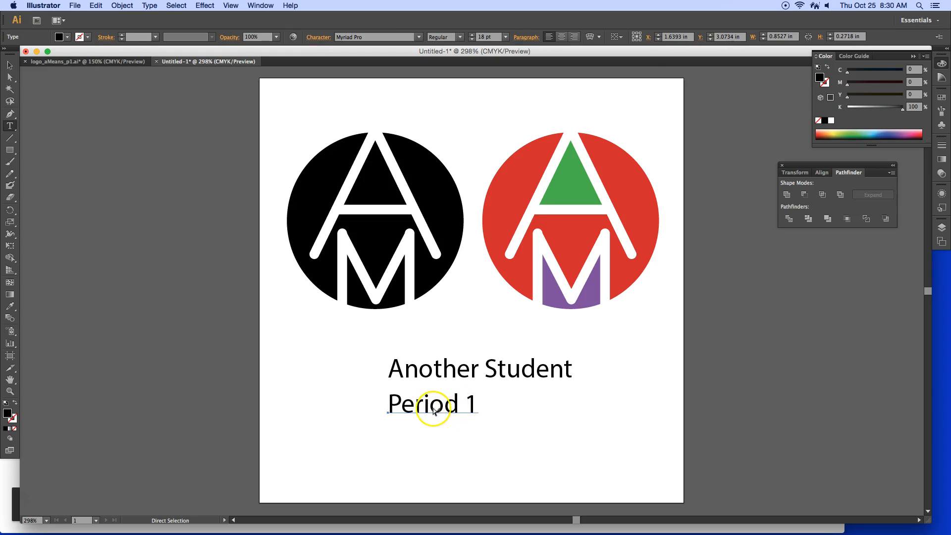
{"action": "left_click_drag", "start_coordinate": [426, 407], "coordinate": [476, 408]}
{"action": "left_click", "coordinate": [497, 432]}
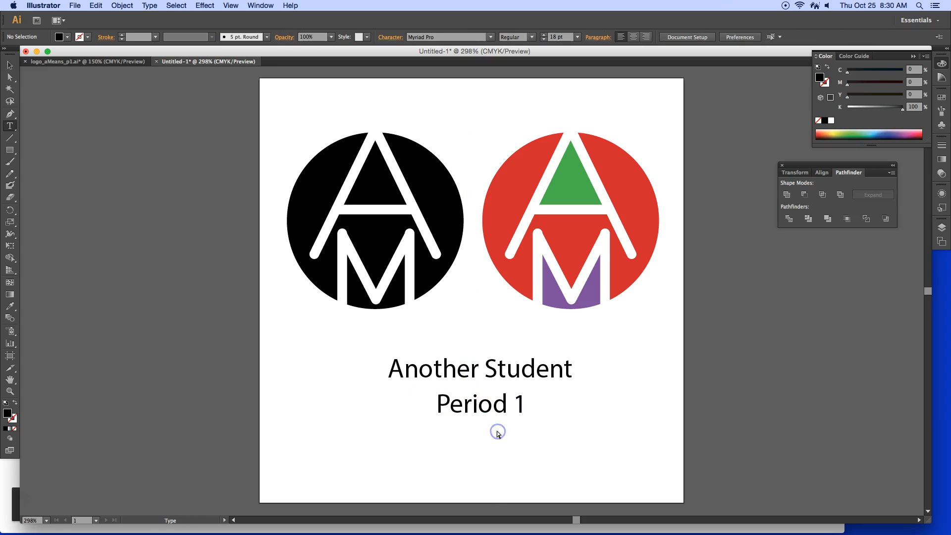
Step: Save the document to the Desktop as FinalLogo_aMeans_p1.ai in Adobe Illustrator format, keeping the Illustrator CS6 default options
{"action": "left_click", "coordinate": [77, 5]}
{"action": "left_click", "coordinate": [102, 89]}
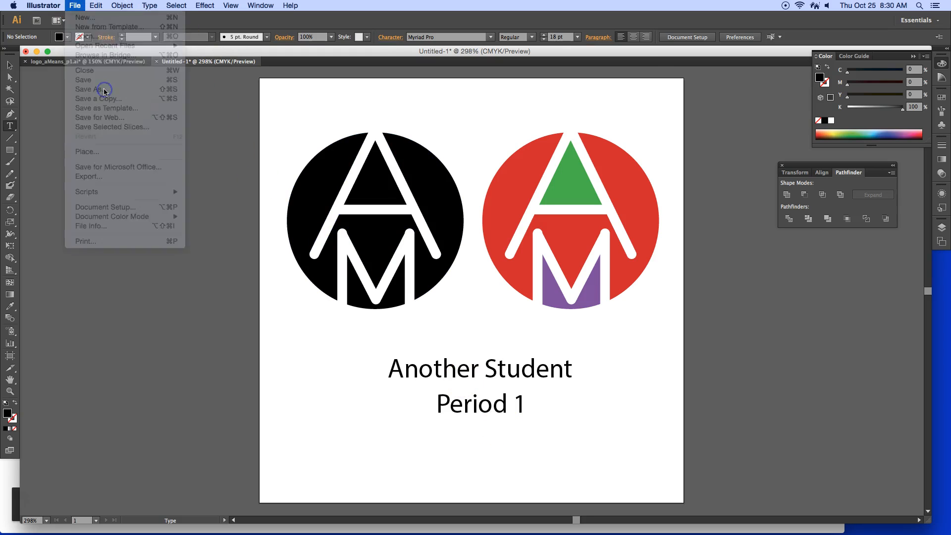
{"action": "type", "text": "Final Logo_aMeans_p1.ai"}
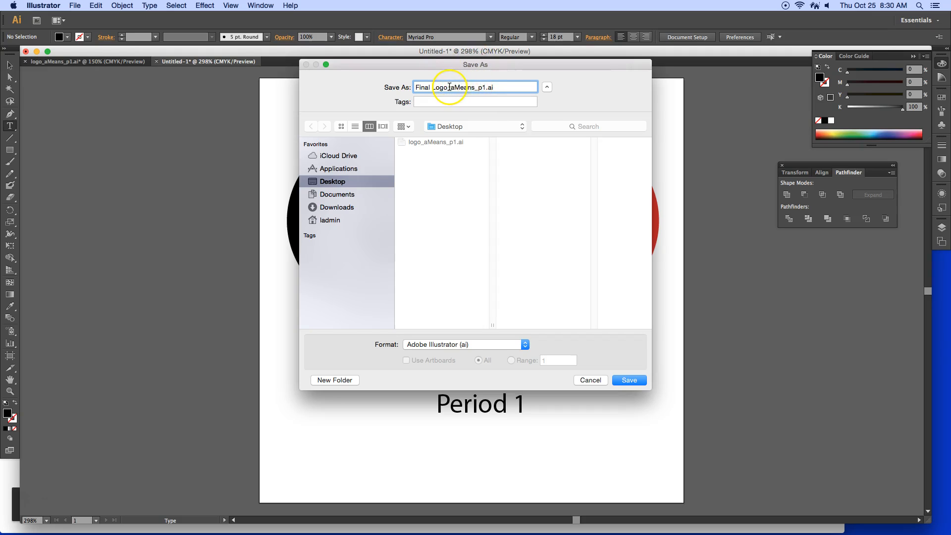
{"action": "left_click", "coordinate": [432, 88]}
{"action": "key", "text": "BackSpace"}
{"action": "left_click", "coordinate": [628, 380]}
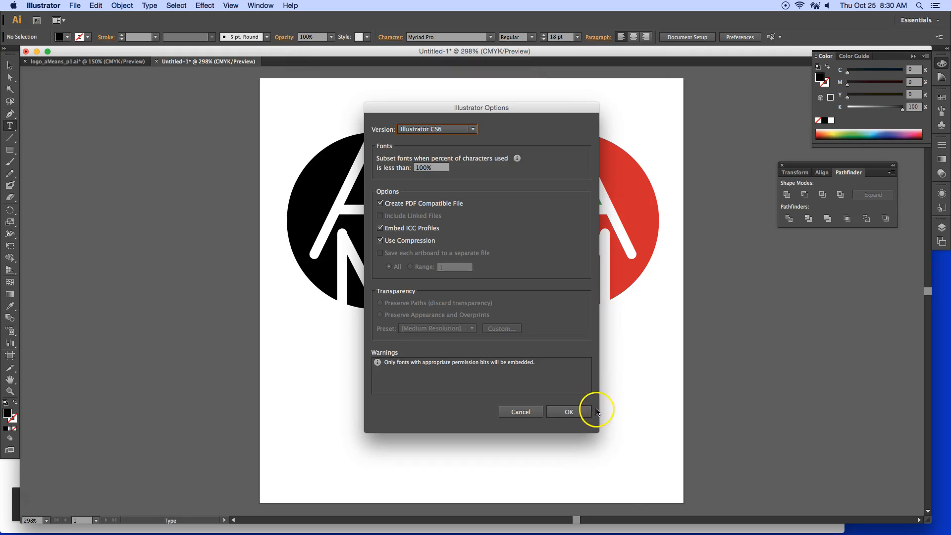
{"action": "left_click", "coordinate": [569, 410]}
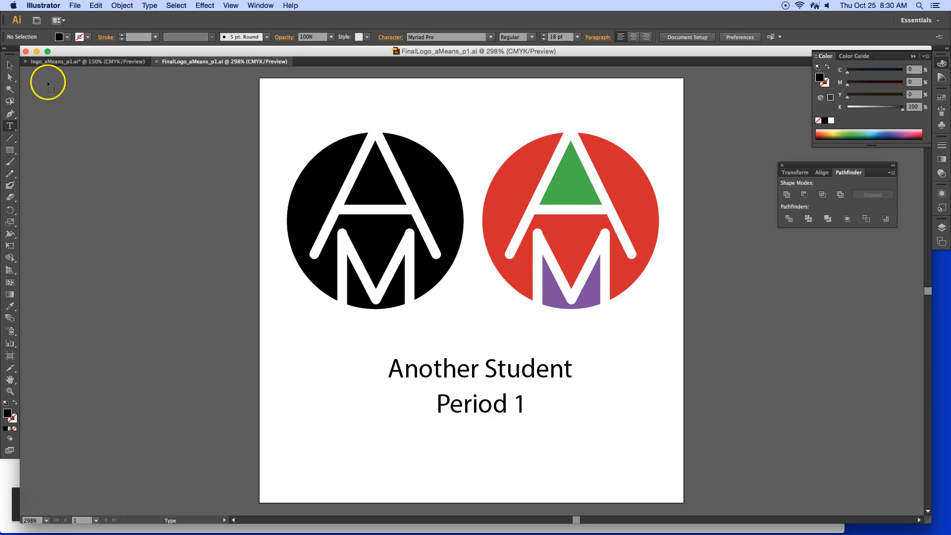
{"action": "left_click", "coordinate": [10, 65]}
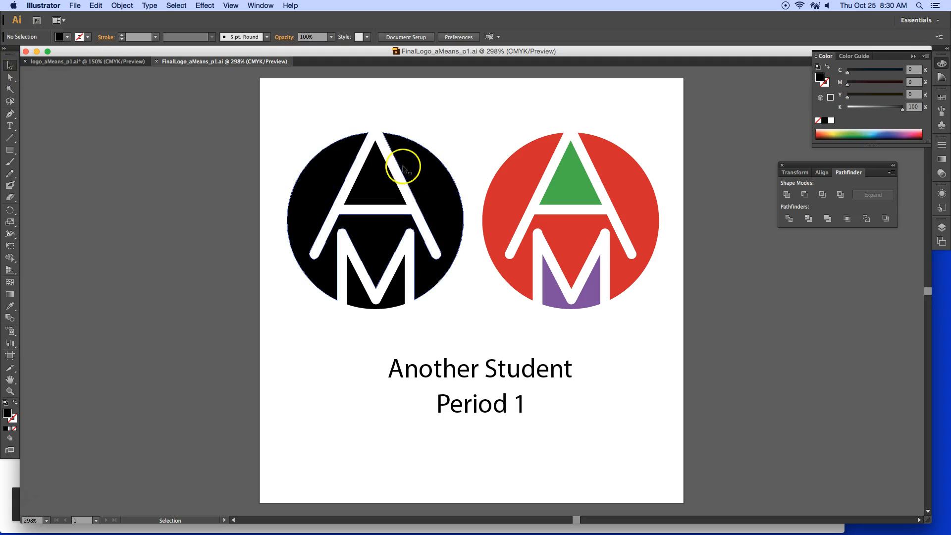